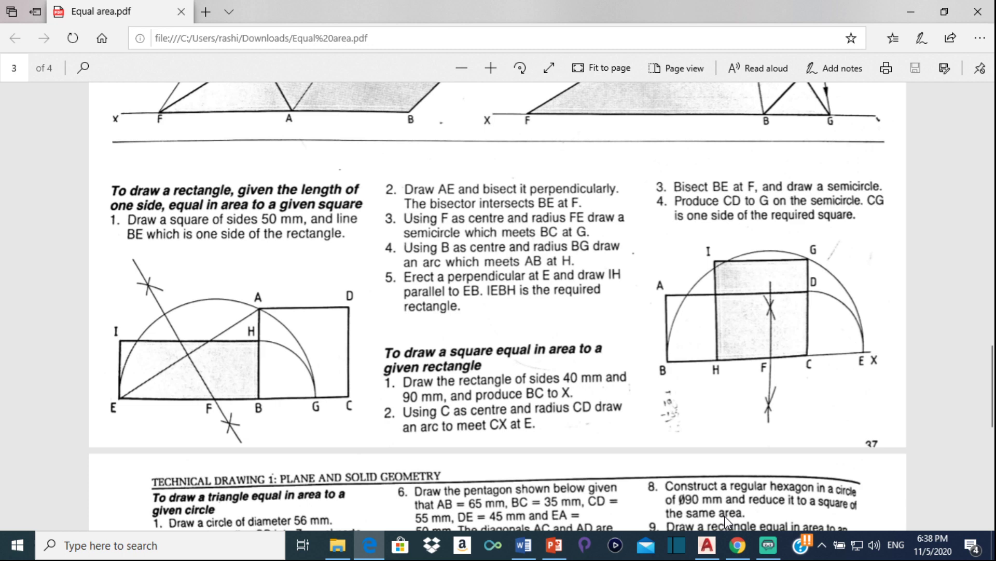
# Step: Review the textbook construction for a square equal in area to a 40×90 mm rectangle
pyautogui.moveTo(715, 546)
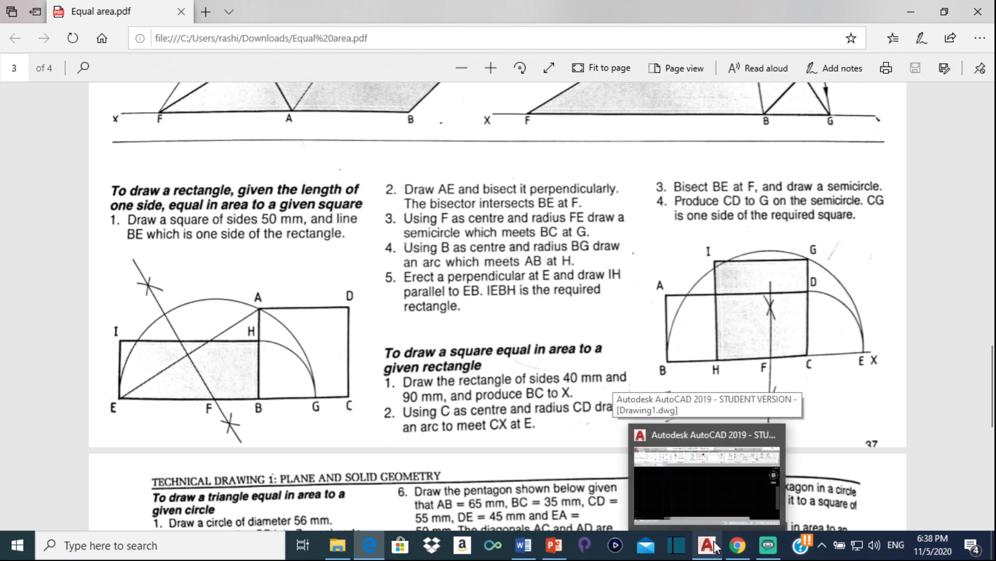
# Step: Draw a 90 × 40 rectangle with RECTANG
pyautogui.click(716, 546)
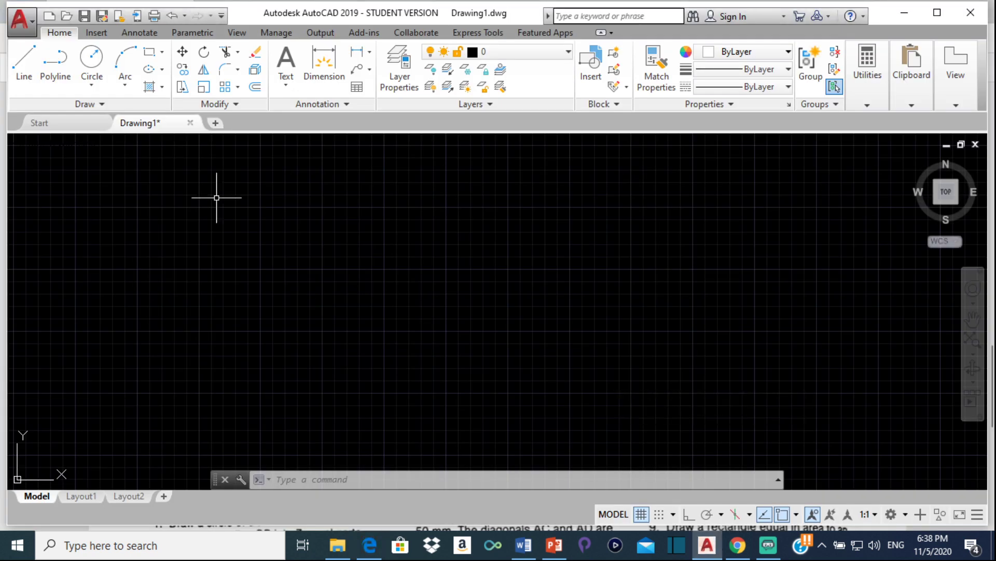
pyautogui.click(149, 54)
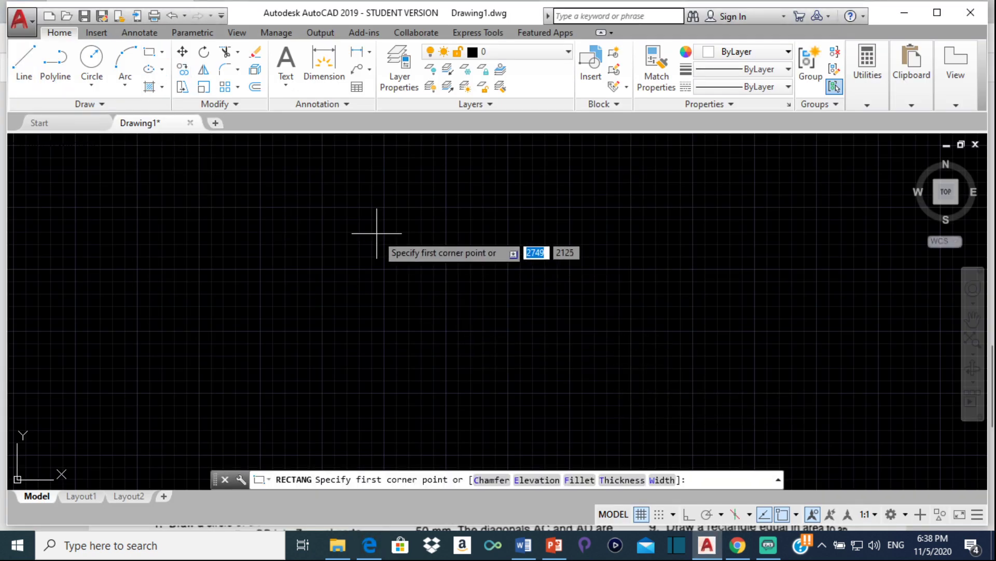
pyautogui.click(387, 210)
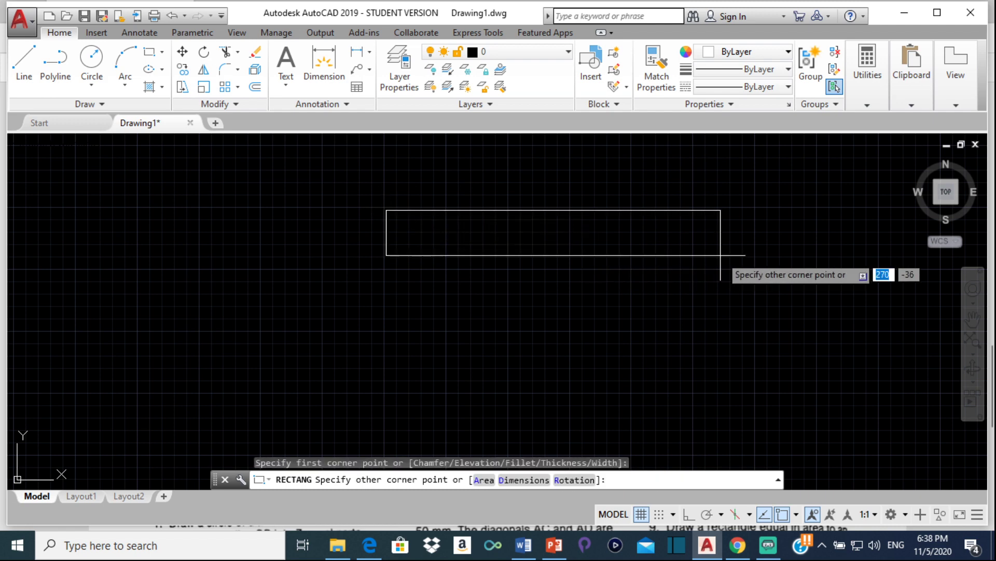
pyautogui.write('90')
pyautogui.press('Tab')
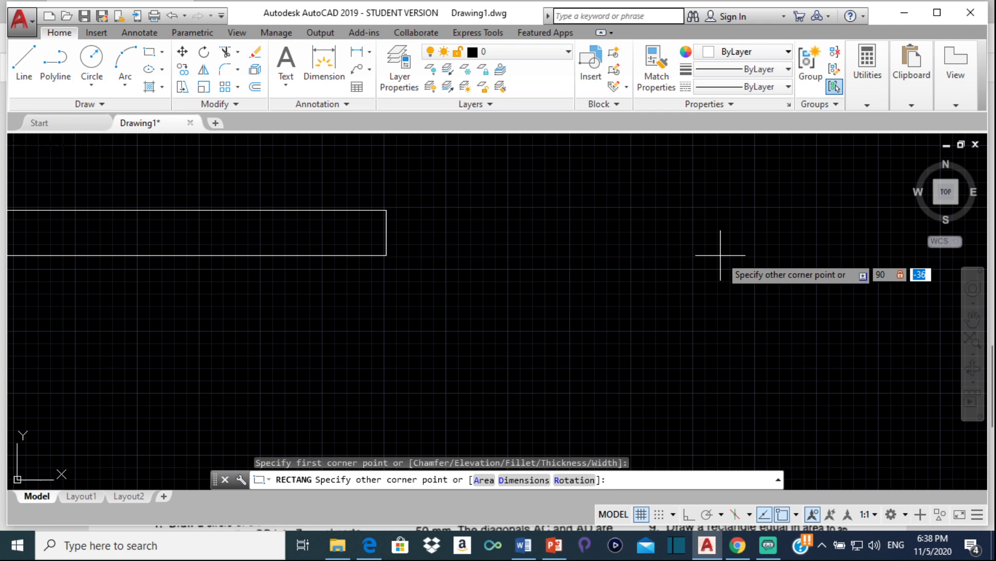
pyautogui.press('Return')
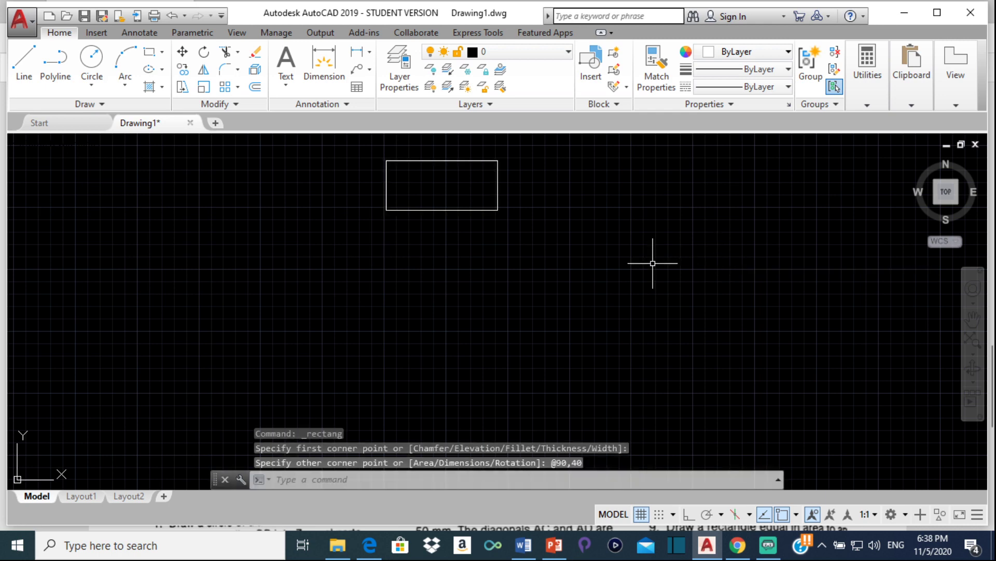
pyautogui.moveTo(521, 170); pyautogui.dragTo(554, 264, button='middle')
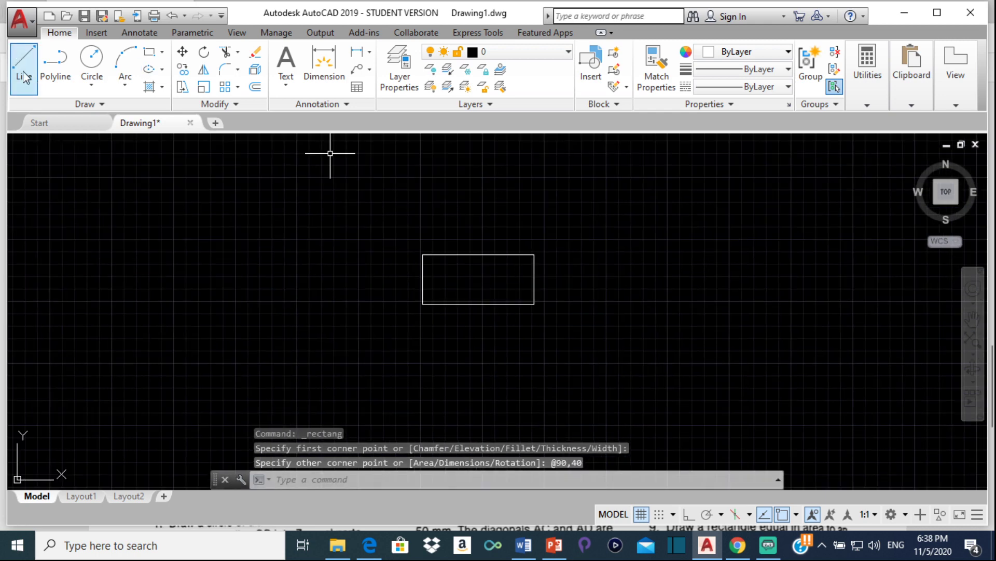
# Step: Draw a horizontal line from the lower-right corner, extending the bottom edge to the right
pyautogui.write('l')
pyautogui.press('Return')
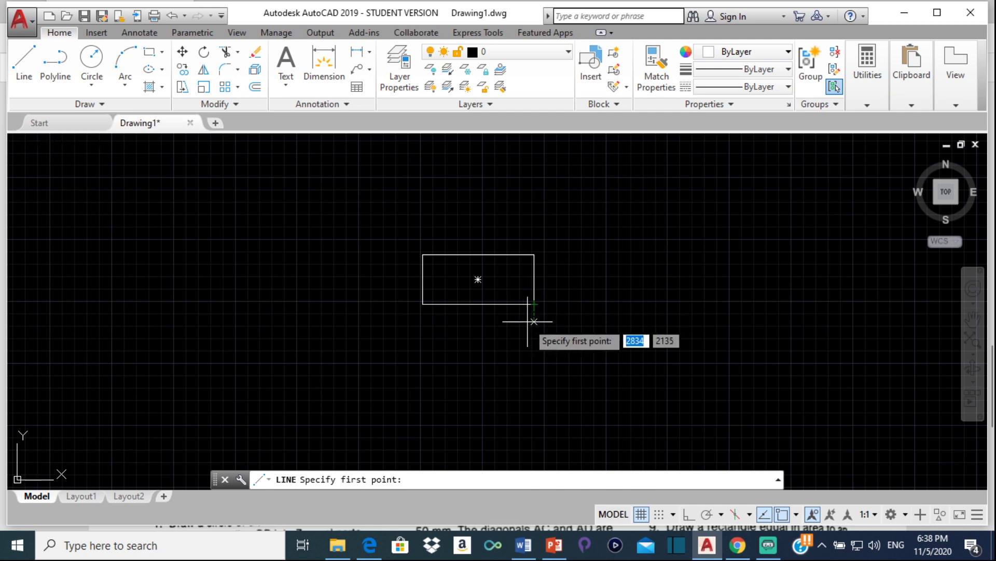
pyautogui.click(535, 303)
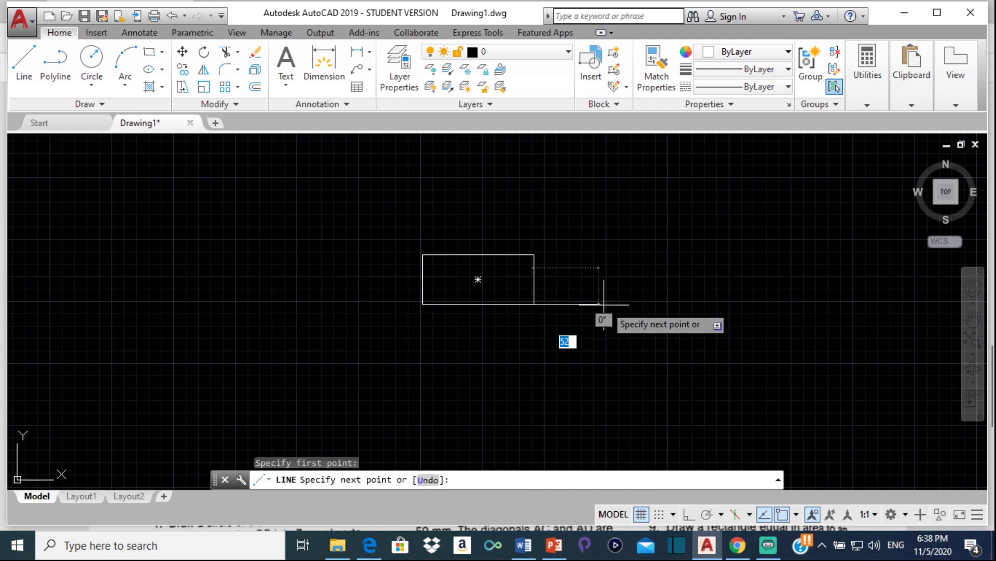
pyautogui.click(686, 516)
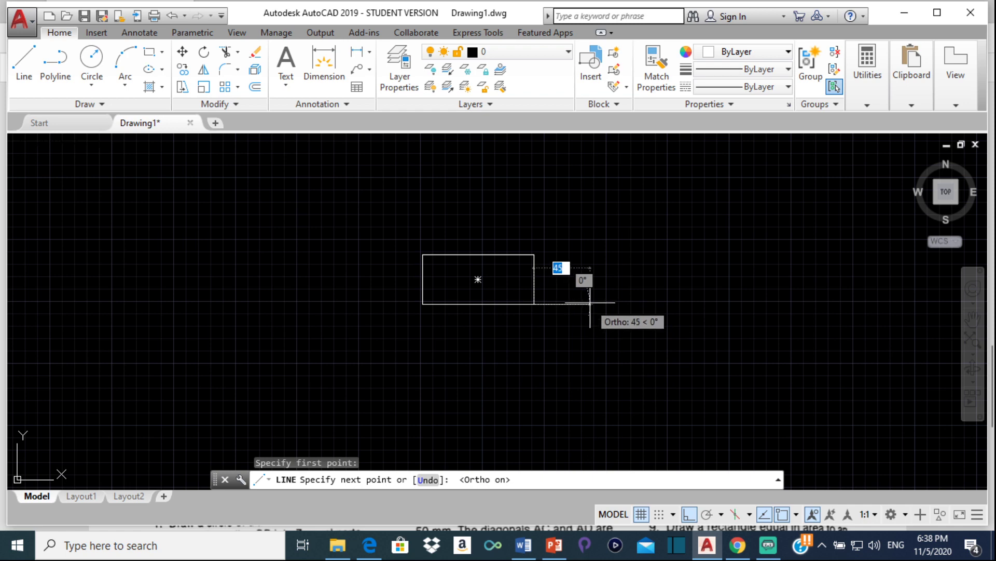
pyautogui.click(599, 304)
pyautogui.press('Escape')
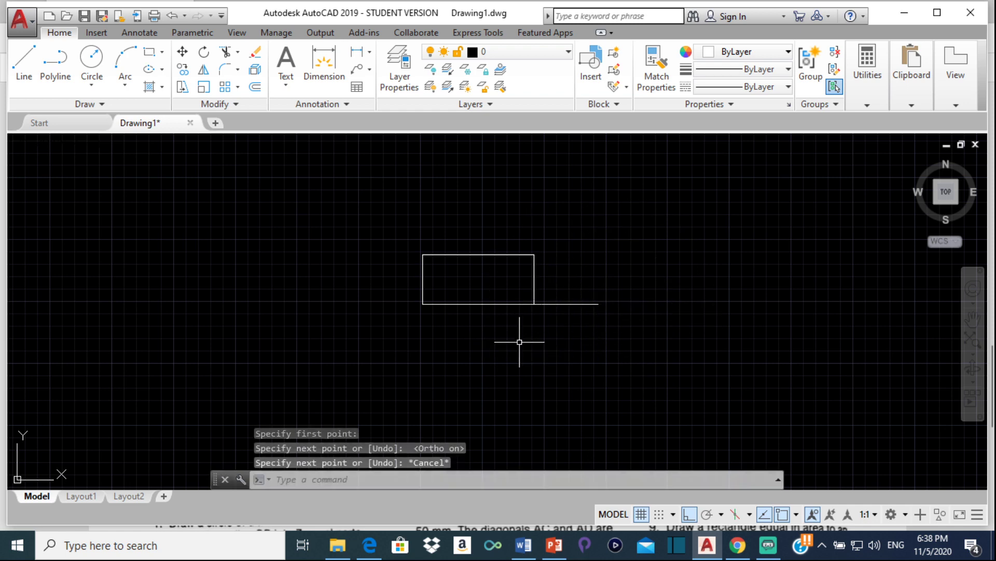
# Step: Place a multiline text label 'A' (Standard style, height 3) above the rectangle and select it
pyautogui.click(369, 551)
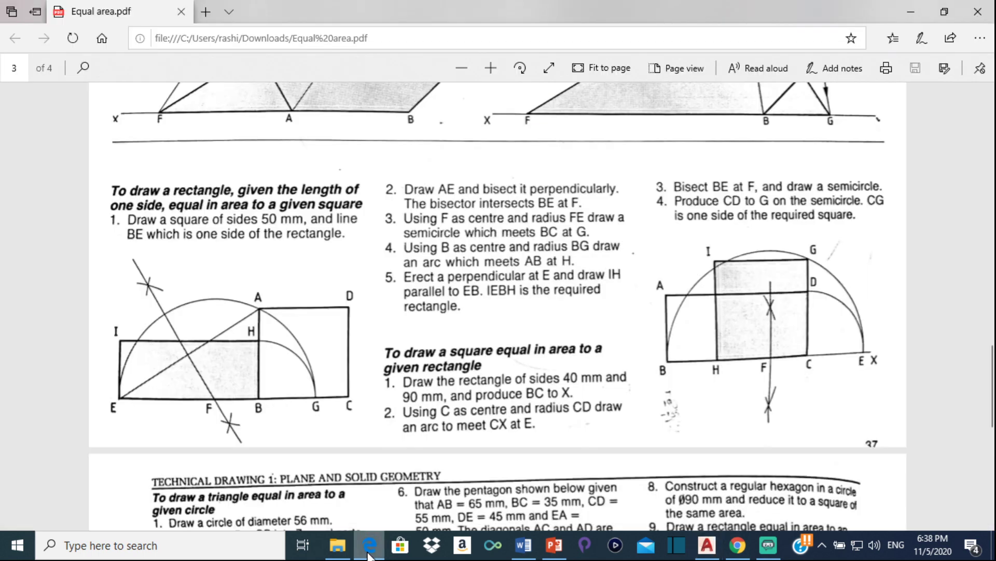
pyautogui.click(368, 551)
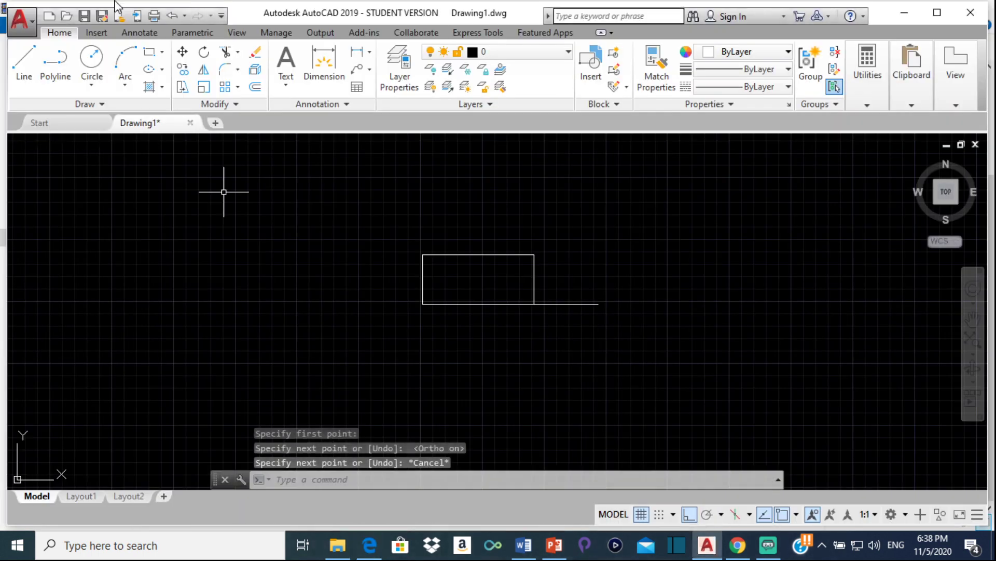
pyautogui.click(286, 84)
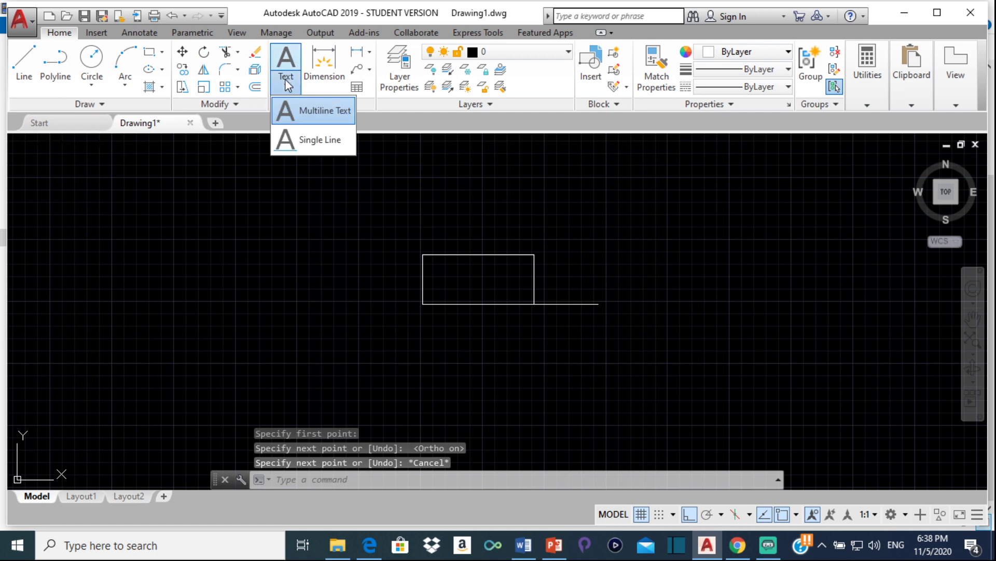
pyautogui.click(323, 111)
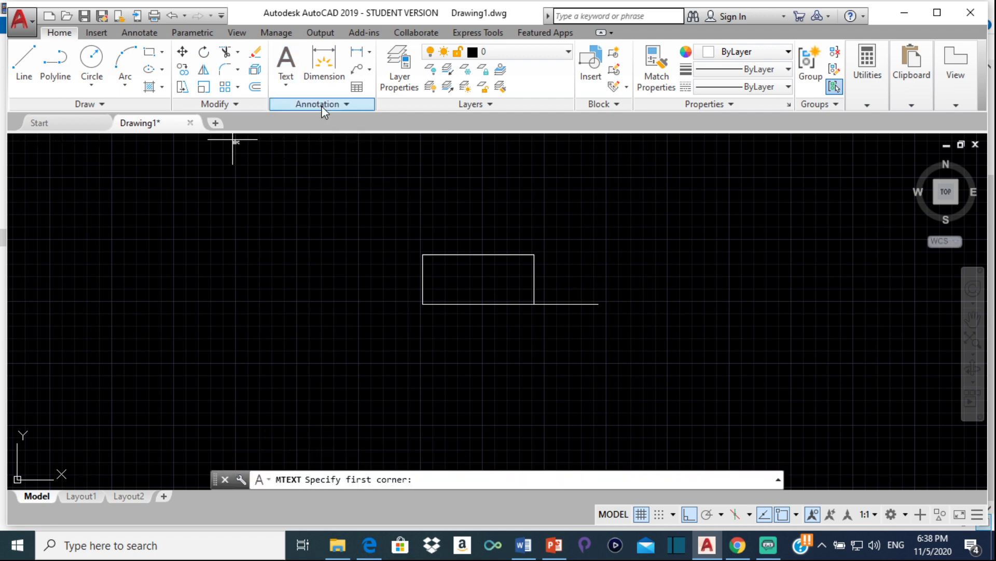
pyautogui.click(263, 167)
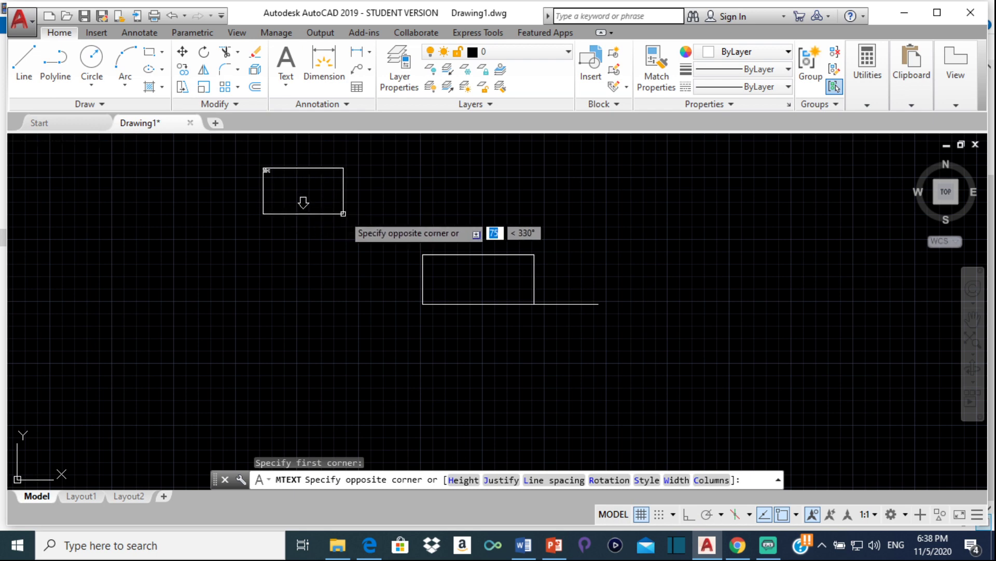
pyautogui.click(343, 213)
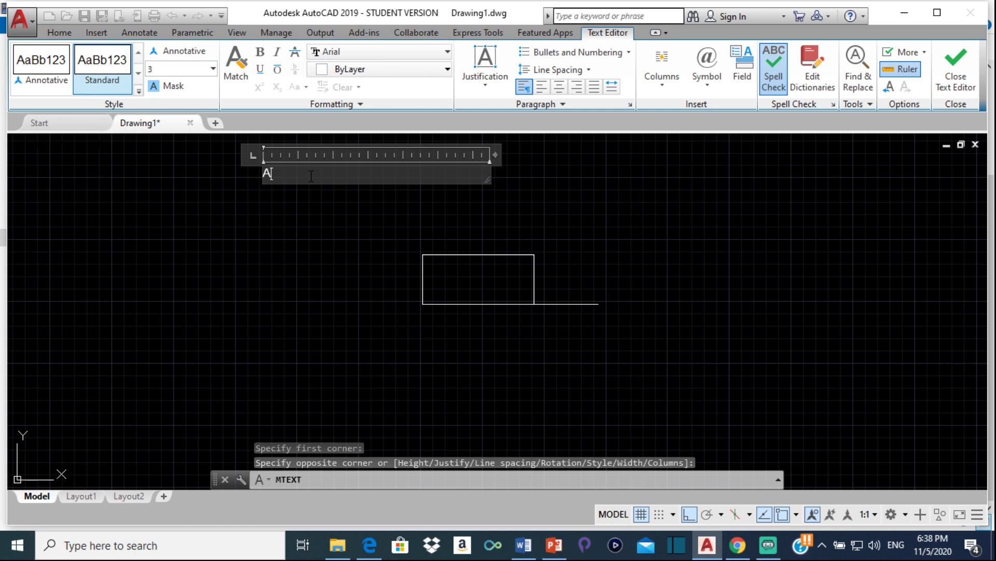
pyautogui.hotkey('ctrl', 'Return')
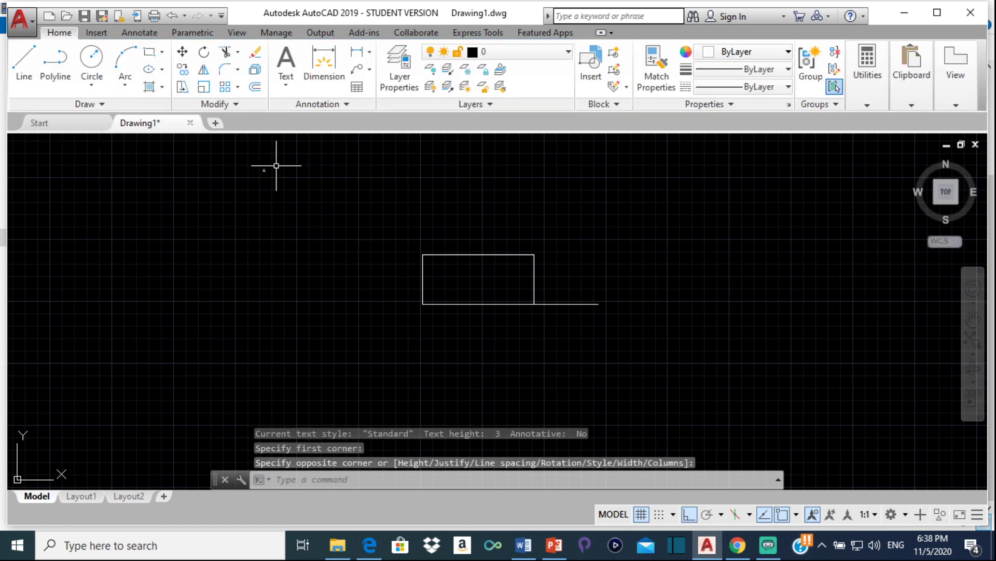
pyautogui.scroll(4, 276, 166)
pyautogui.click(243, 174)
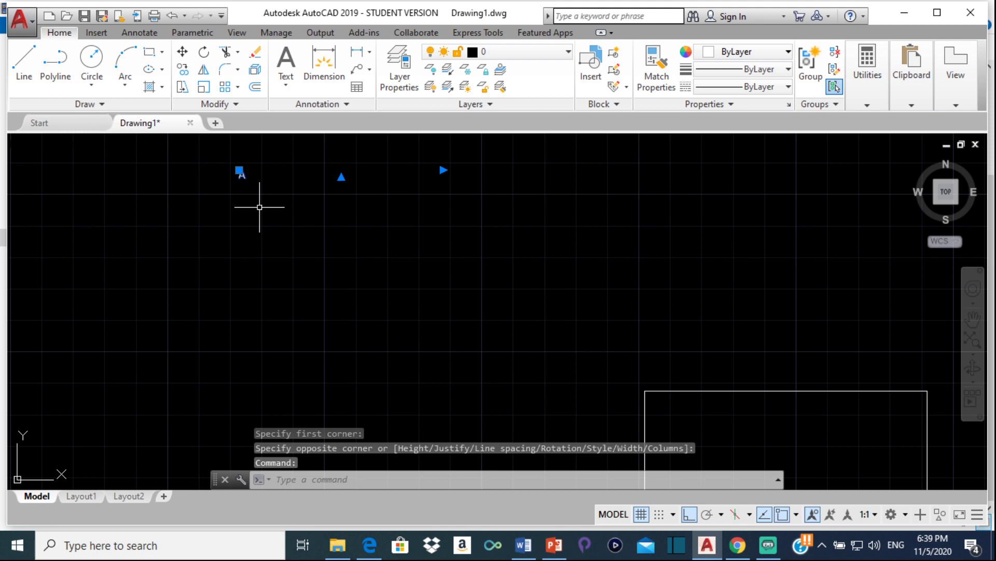
# Step: Scale the A label by a factor of 2 from its lower-left corner
pyautogui.write('scale')
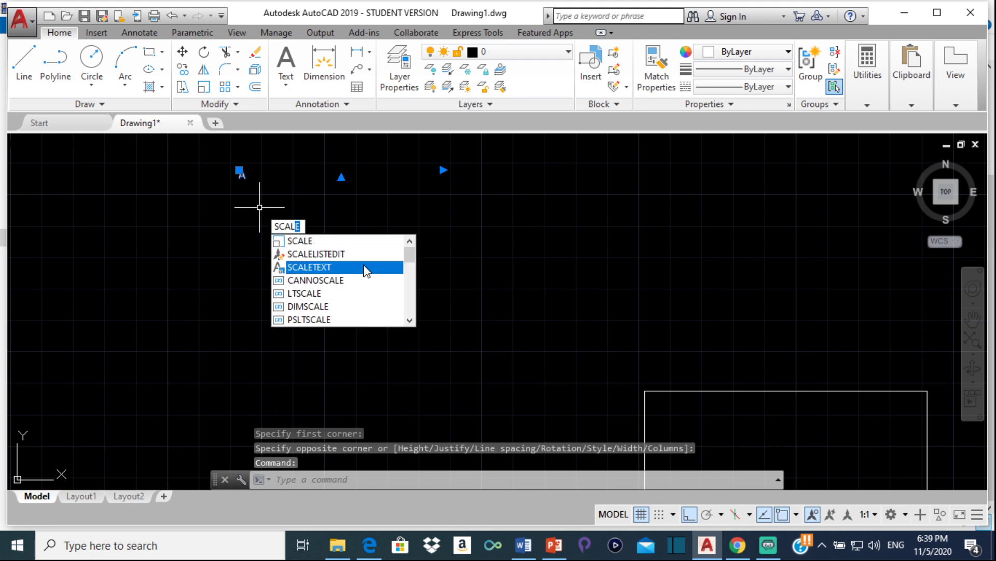
pyautogui.press('Return')
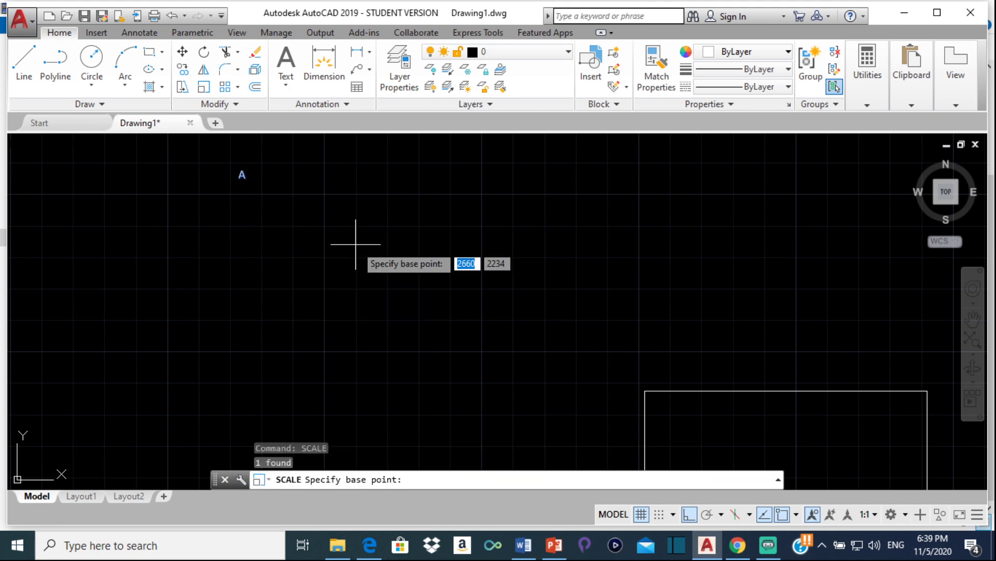
pyautogui.click(241, 178)
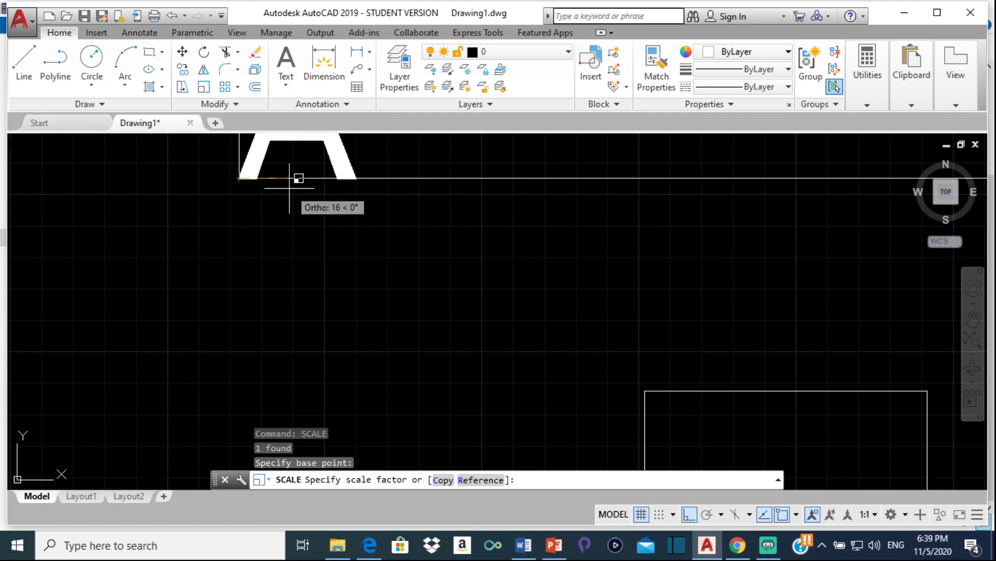
pyautogui.write('2')
pyautogui.press('Return')
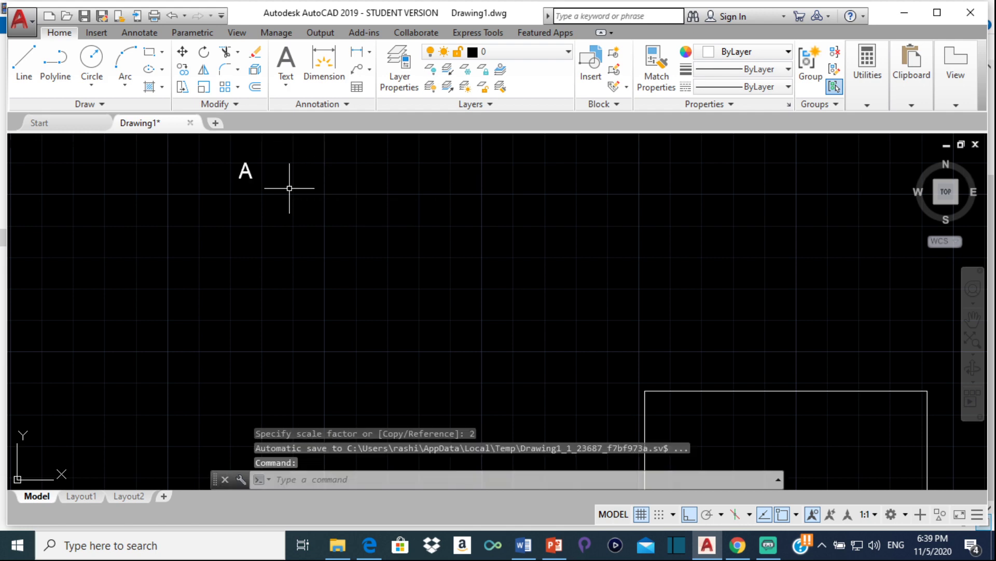
# Step: Make the A label green
pyautogui.click(246, 163)
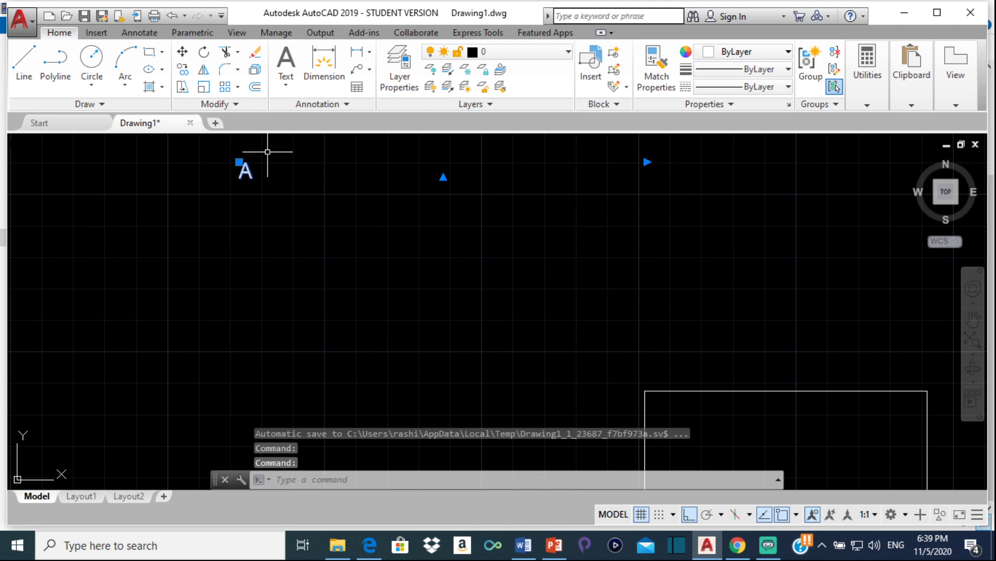
pyautogui.click(783, 55)
pyautogui.click(727, 196)
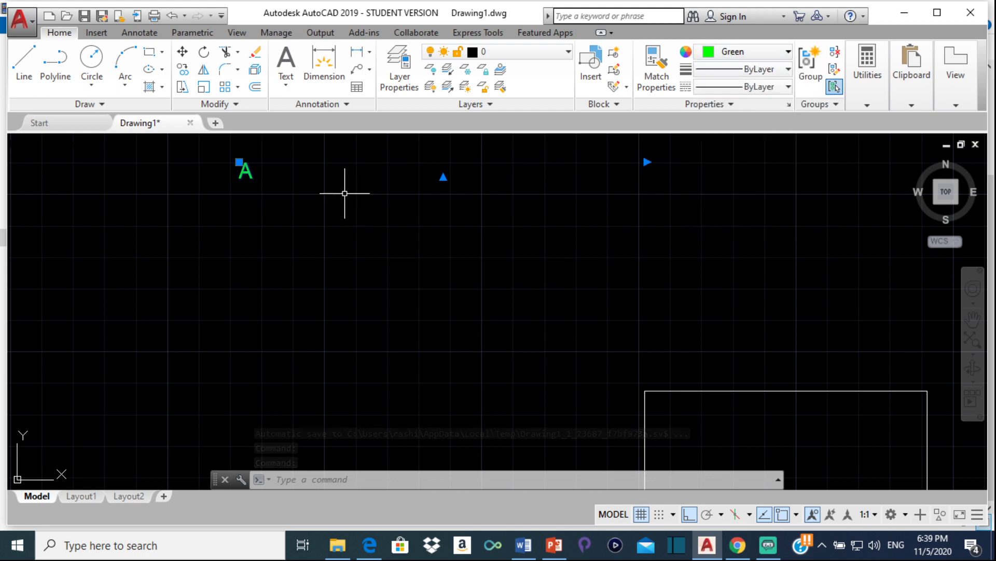
# Step: Move the green A label beside the rectangle's lower-left corner
pyautogui.click(182, 52)
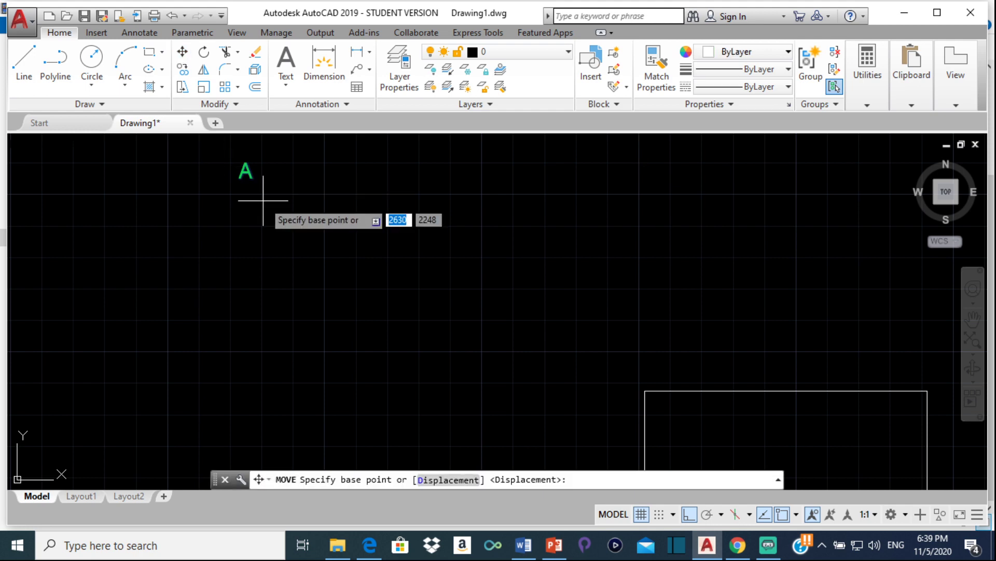
pyautogui.click(248, 162)
pyautogui.scroll(-5, 329, 244)
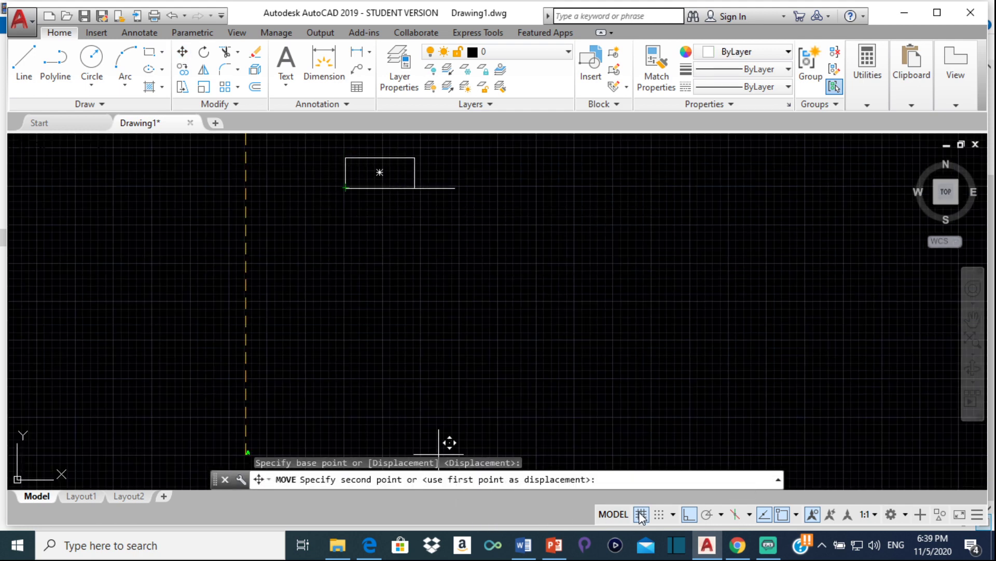
pyautogui.moveTo(383, 245); pyautogui.dragTo(379, 369, button='middle')
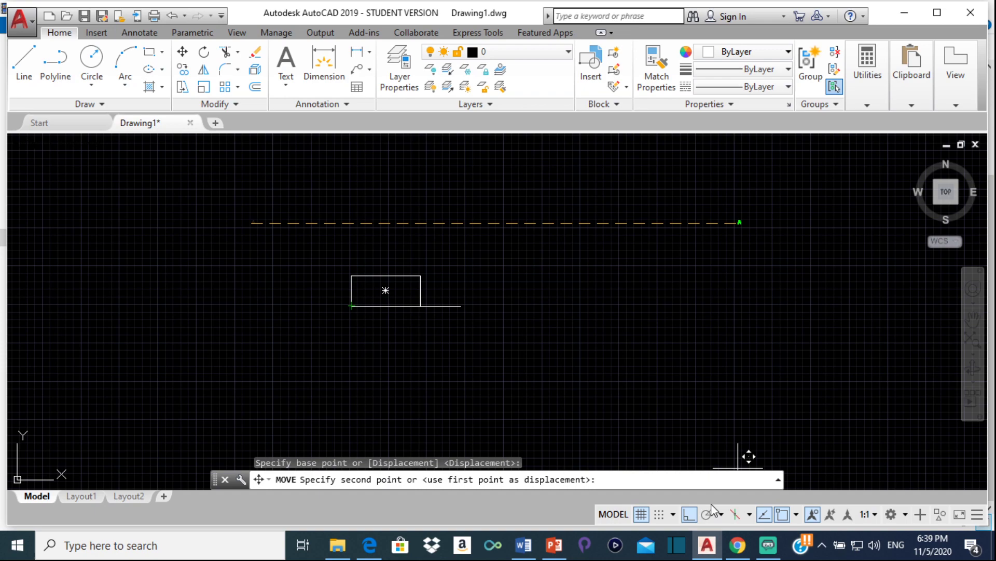
pyautogui.click(689, 514)
pyautogui.scroll(6, 363, 288)
pyautogui.moveTo(394, 293)
pyautogui.mouseDown(button='middle')
pyautogui.moveTo(437, 356)
pyautogui.moveTo(419, 338)
pyautogui.mouseUp(button='middle')
pyautogui.click(472, 332)
pyautogui.scroll(-4, 467, 335)
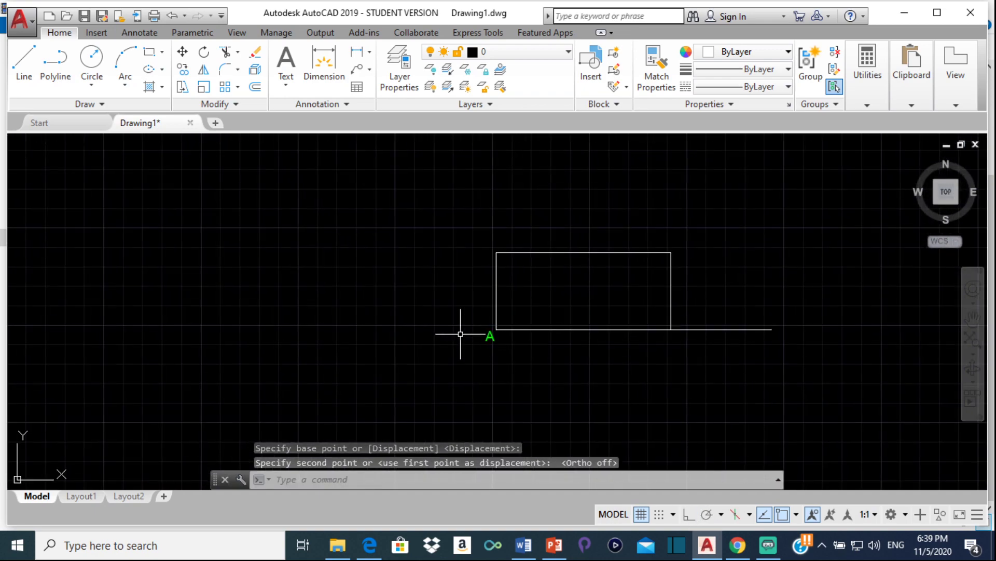
# Step: Copy the green A label to the top-left, top-right and bottom-right corners and the base line's end
pyautogui.click(487, 335)
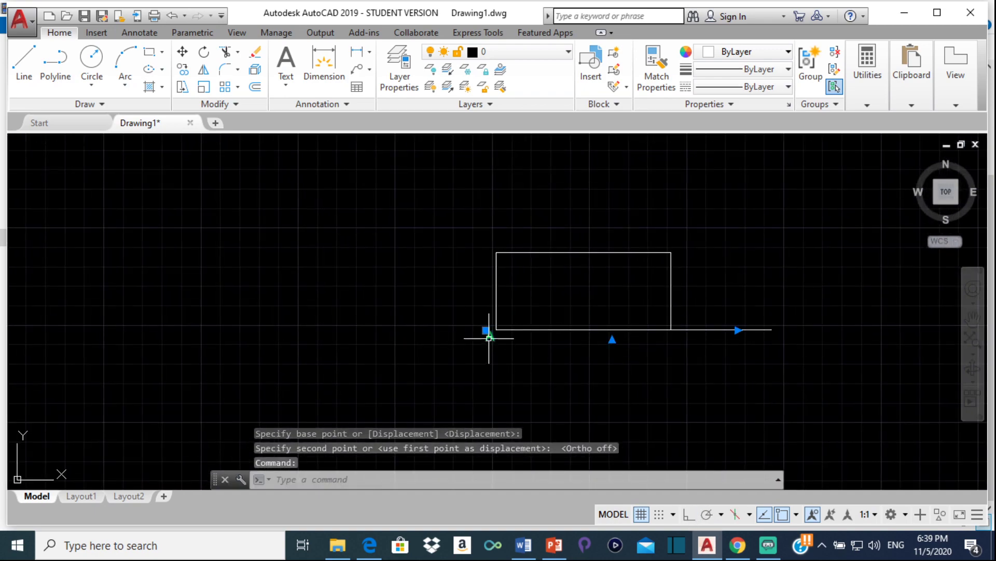
pyautogui.click(190, 70)
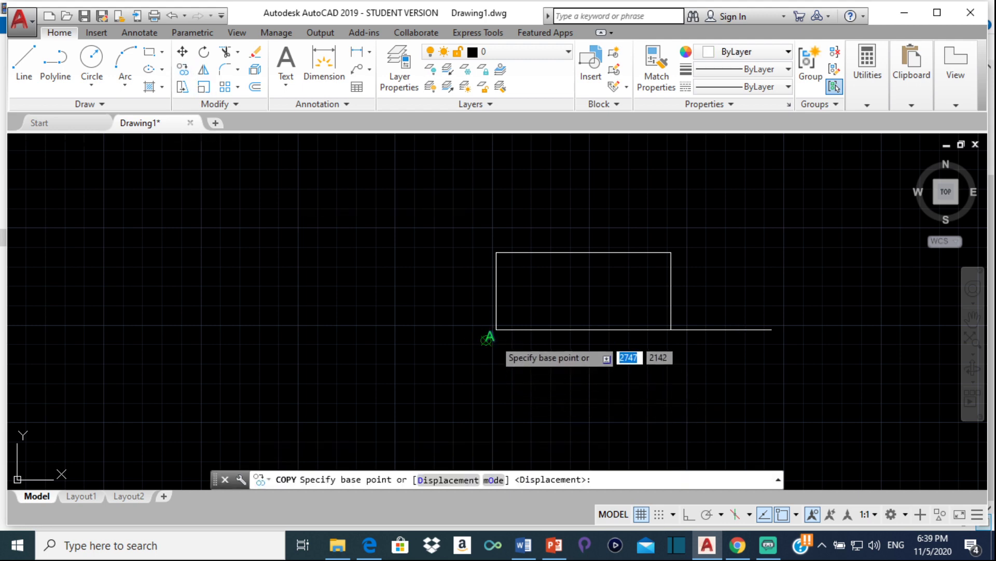
pyautogui.click(488, 338)
pyautogui.click(493, 244)
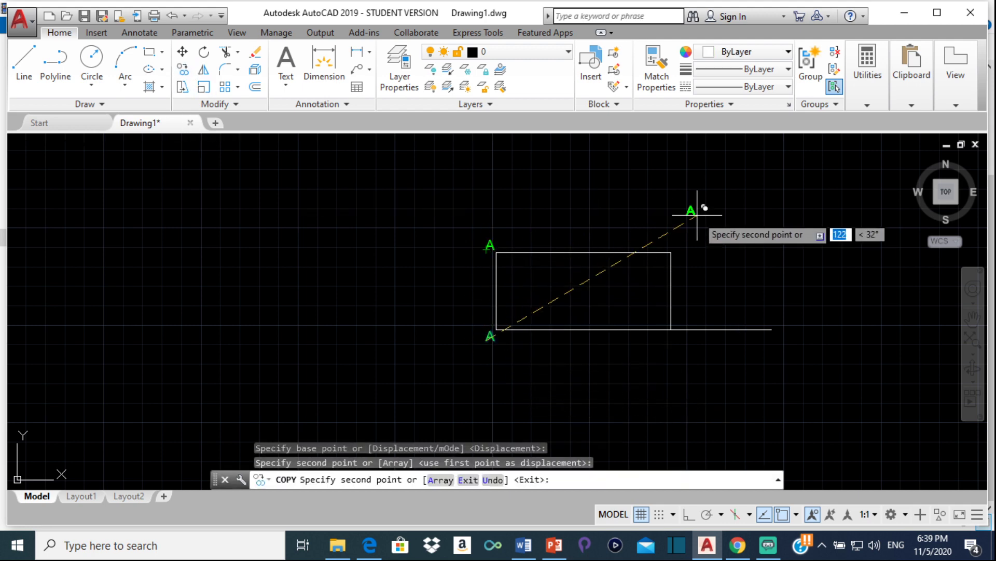
pyautogui.scroll(6, 683, 236)
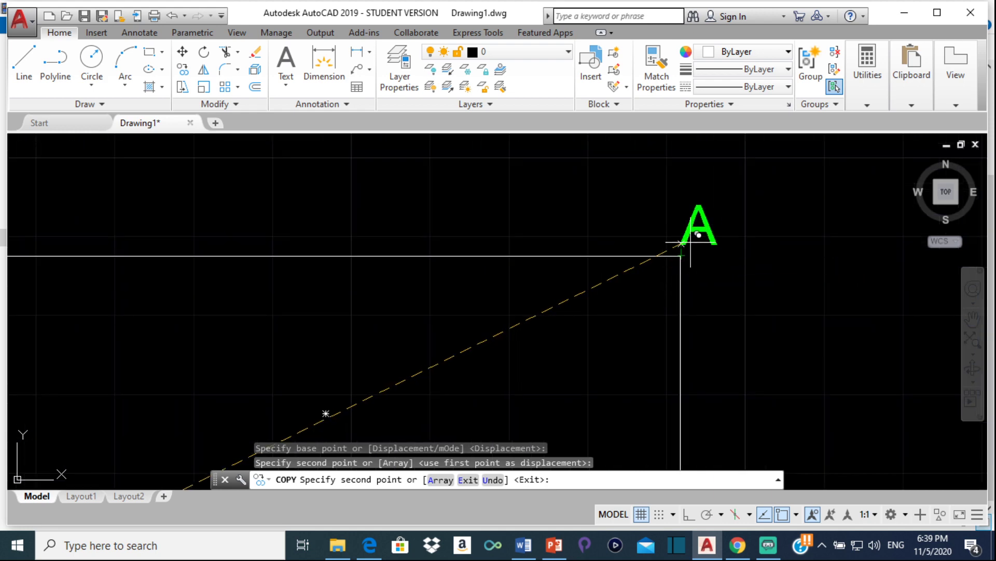
pyautogui.click(681, 243)
pyautogui.scroll(-5, 682, 243)
pyautogui.moveTo(684, 304); pyautogui.dragTo(644, 265, button='middle')
pyautogui.scroll(4, 657, 356)
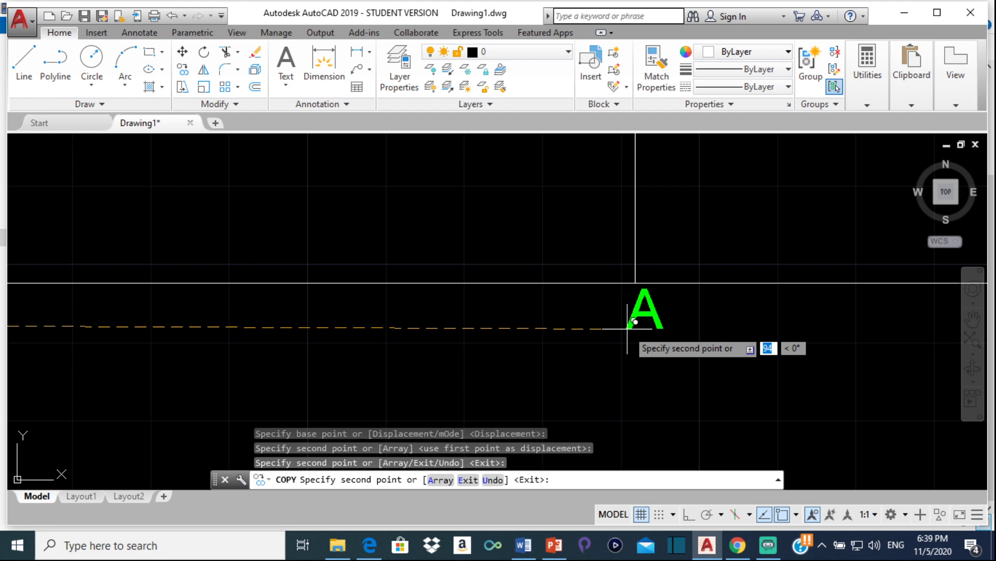
pyautogui.click(627, 328)
pyautogui.scroll(-4, 688, 328)
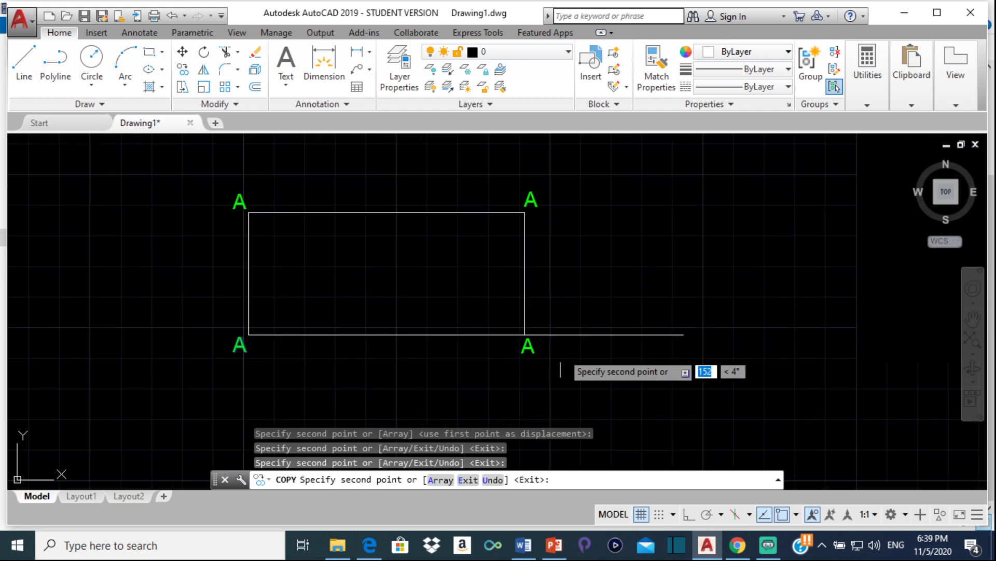
pyautogui.click(680, 358)
pyautogui.press('Escape')
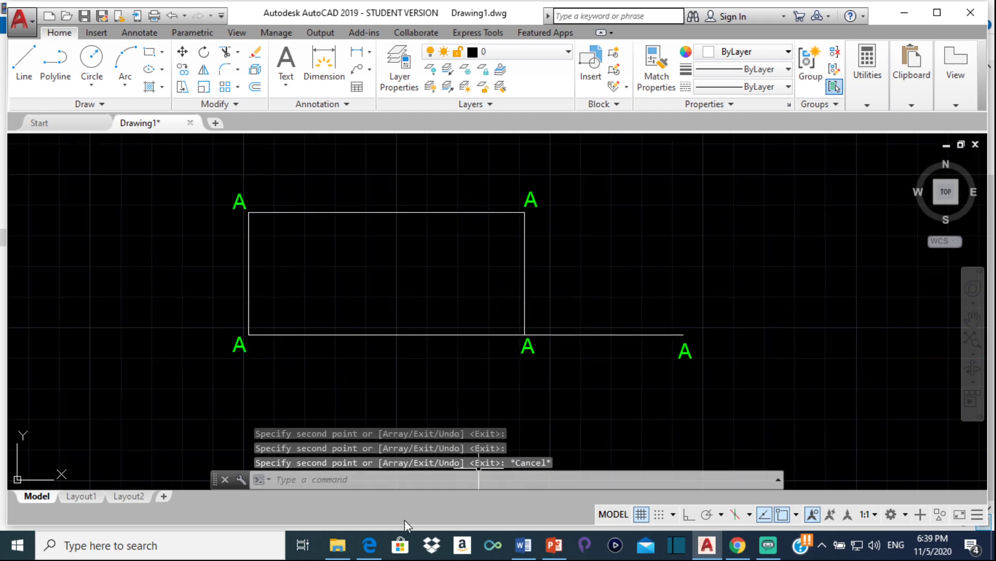
# Step: Retype the bottom-left label as B and the bottom-right label as C
pyautogui.click(375, 548)
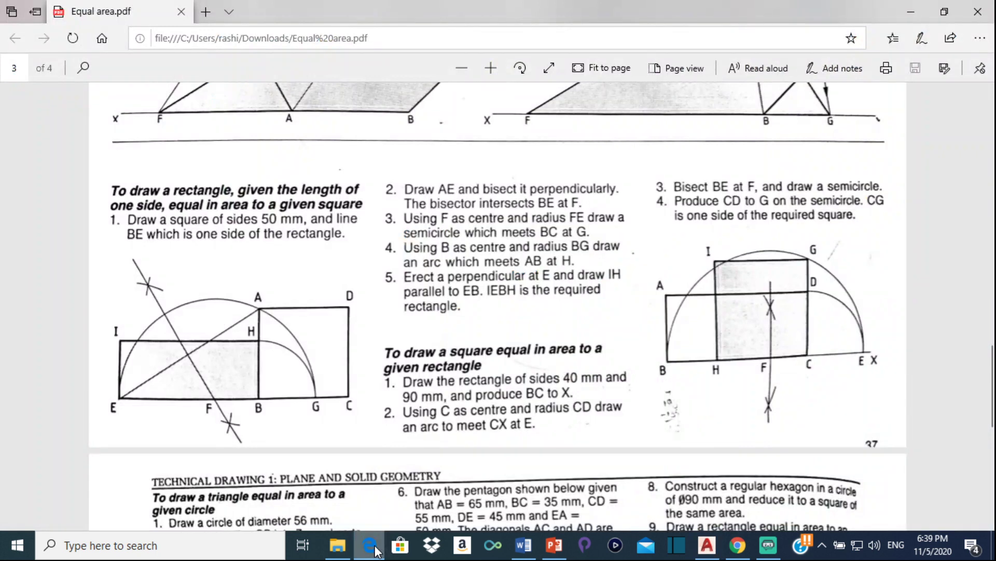
pyautogui.click(374, 548)
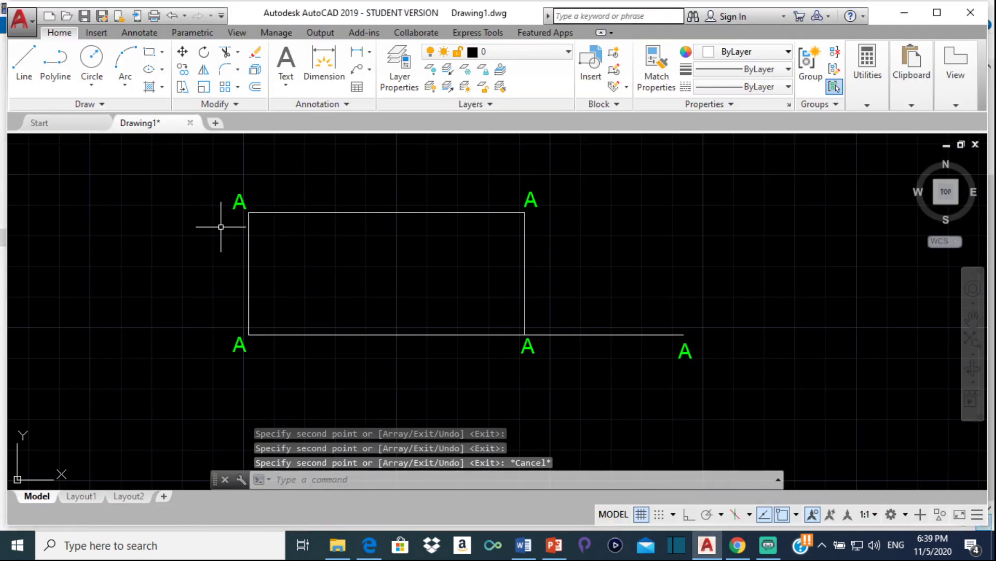
pyautogui.doubleClick(237, 345)
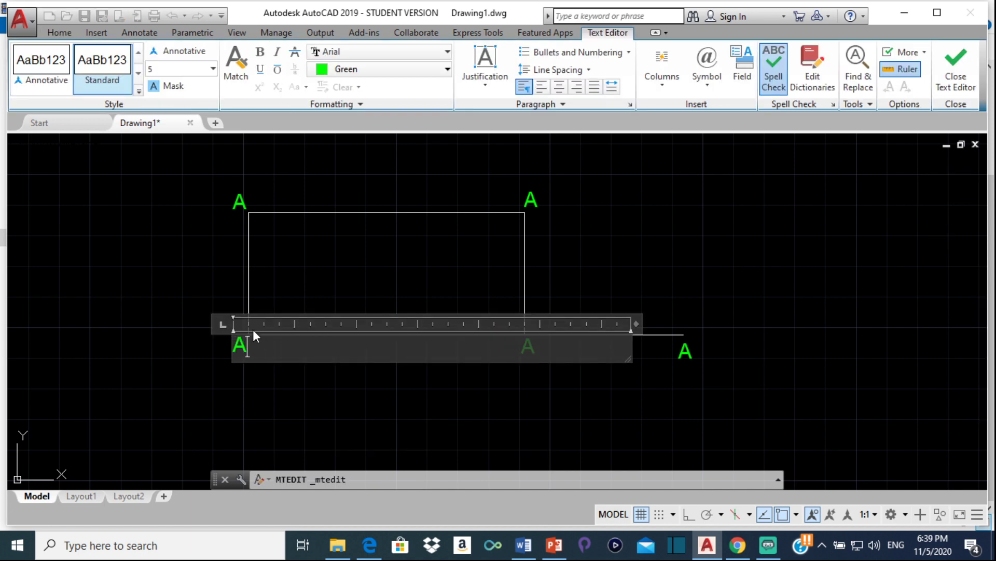
pyautogui.write('B')
pyautogui.click(384, 408)
pyautogui.click(527, 350)
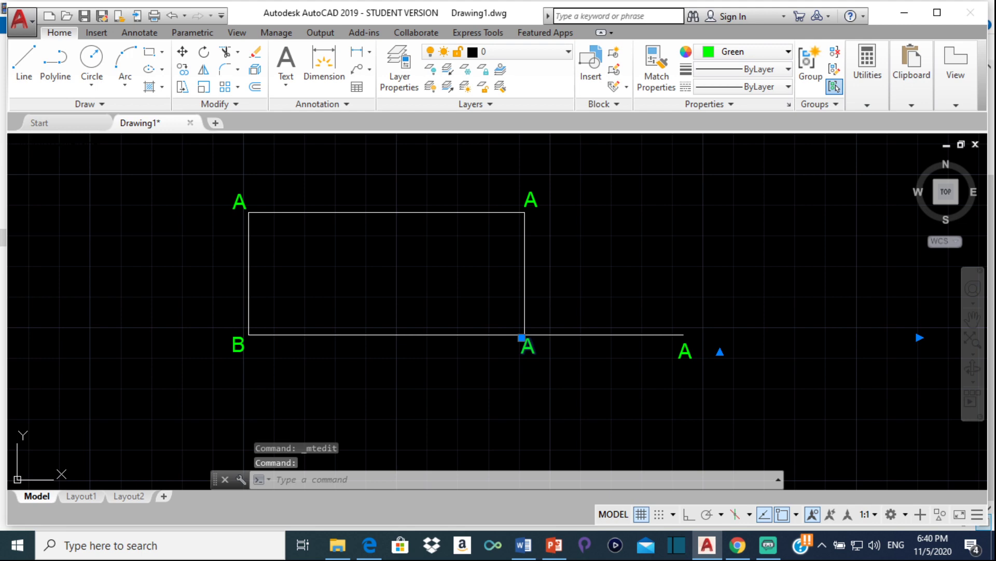
pyautogui.doubleClick(526, 349)
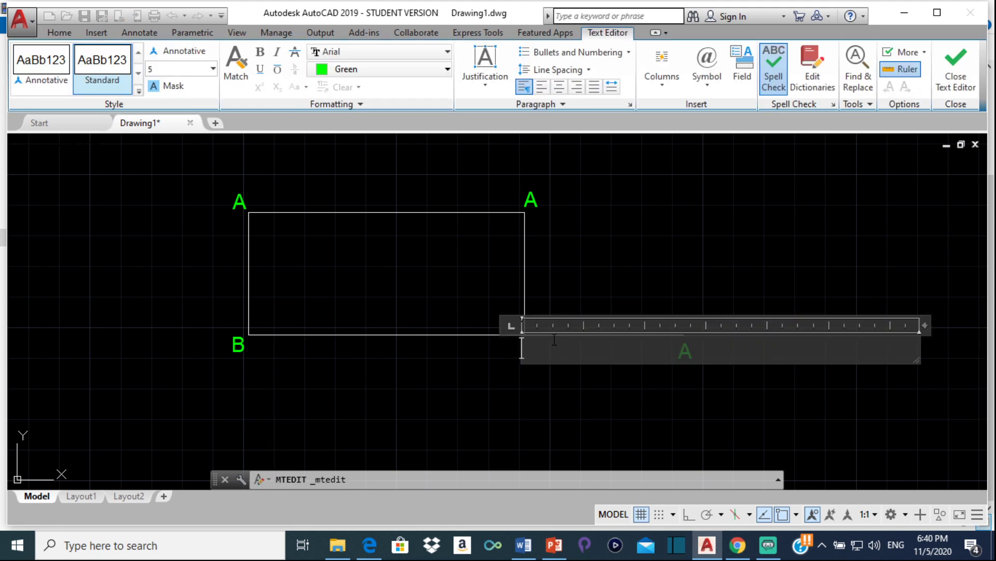
pyautogui.write('C')
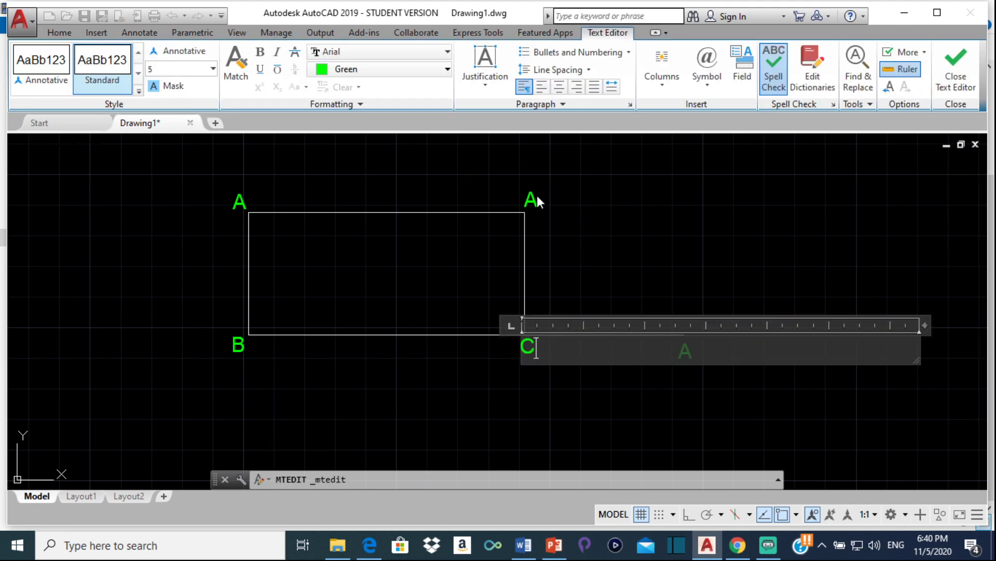
pyautogui.click(538, 197)
# Step: Retype the top-right label as D and the base line's end label as X
pyautogui.click(535, 202)
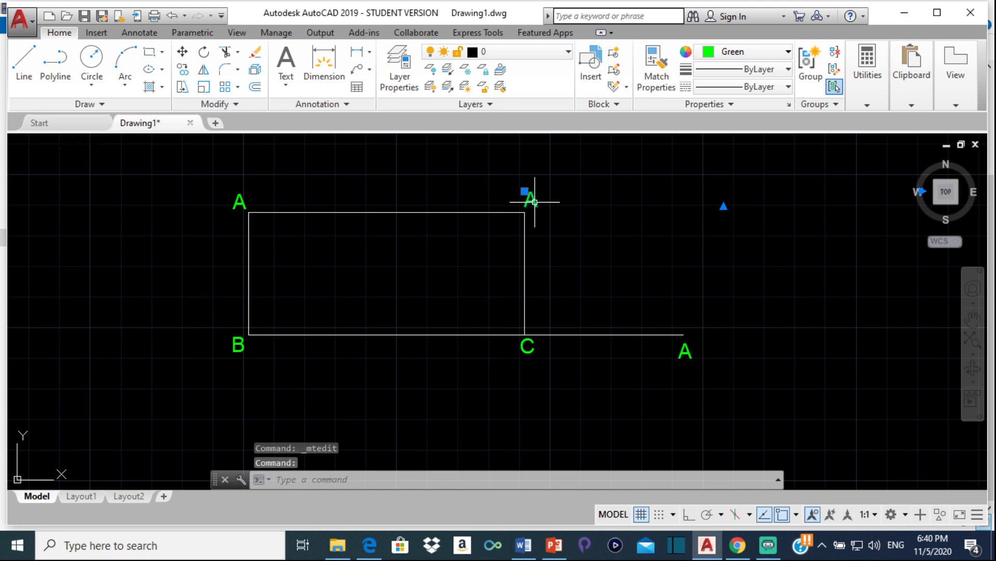
pyautogui.doubleClick(534, 202)
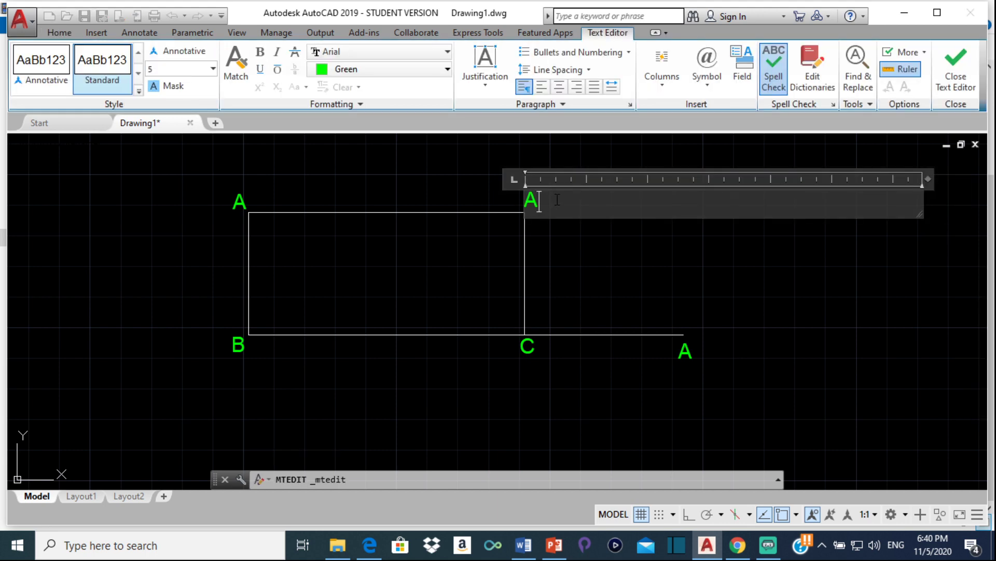
pyautogui.click(675, 364)
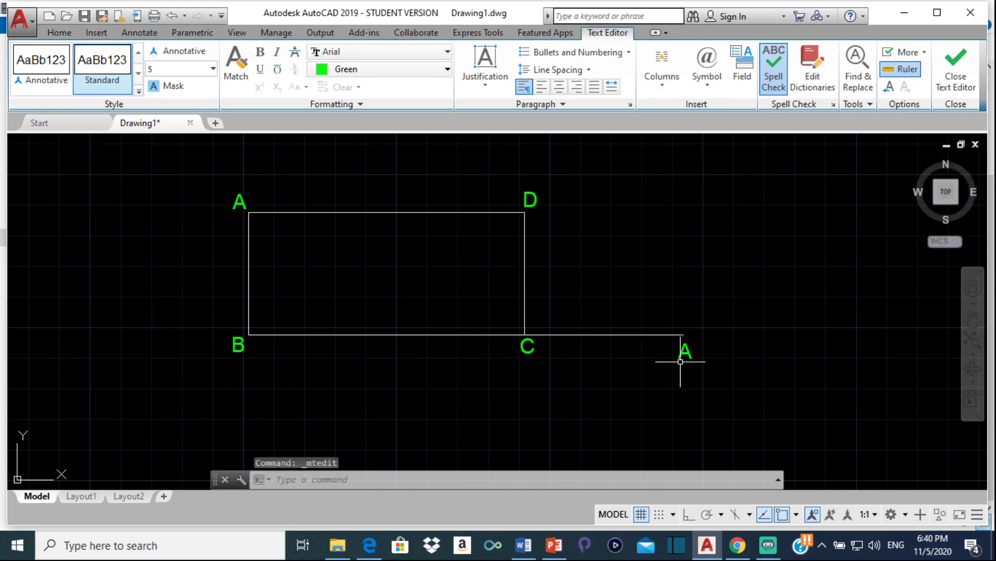
pyautogui.click(681, 352)
pyautogui.doubleClick(681, 352)
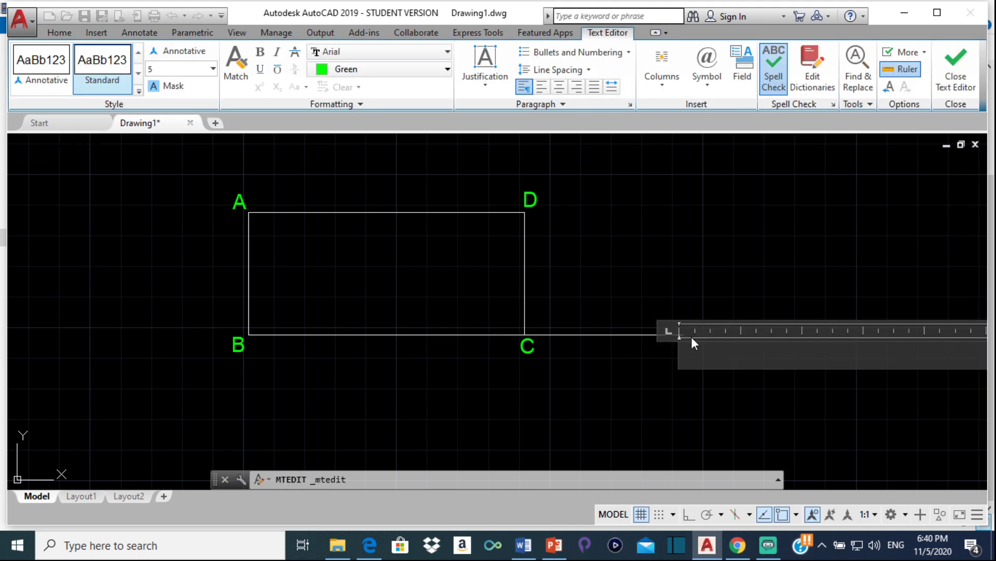
pyautogui.write('X')
pyautogui.click(640, 394)
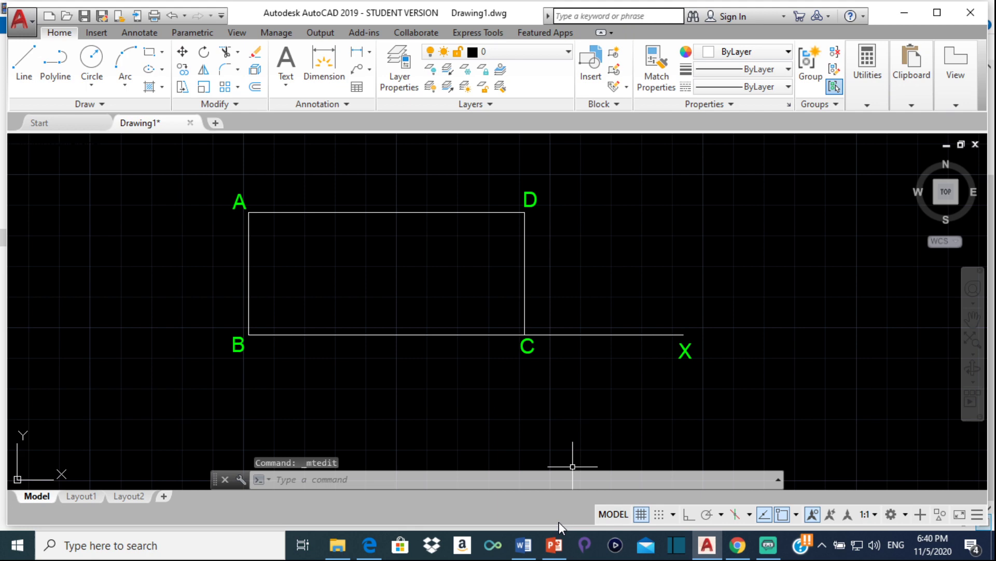
pyautogui.click(369, 545)
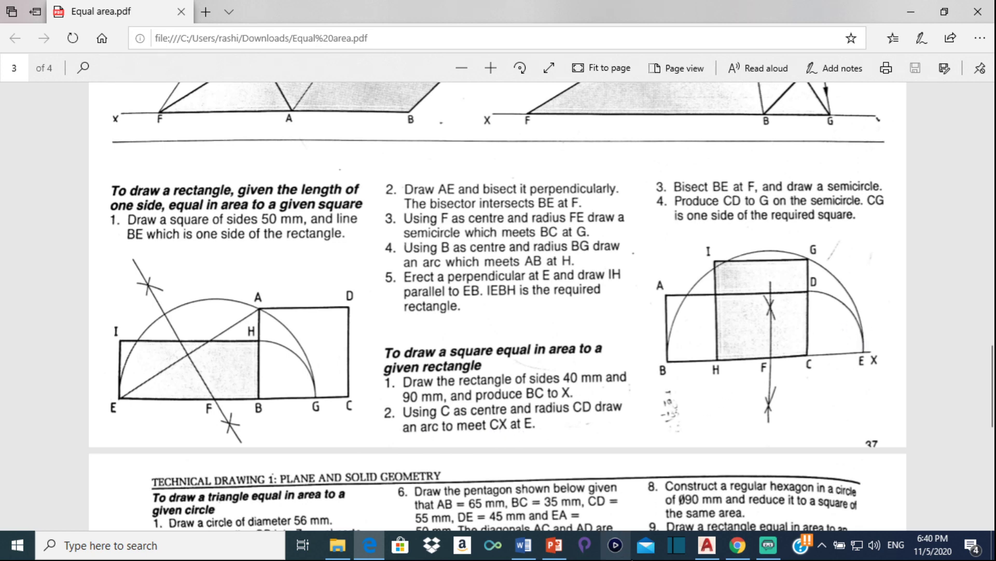
# Step: Draw a circle centred on C passing through D
pyautogui.click(707, 546)
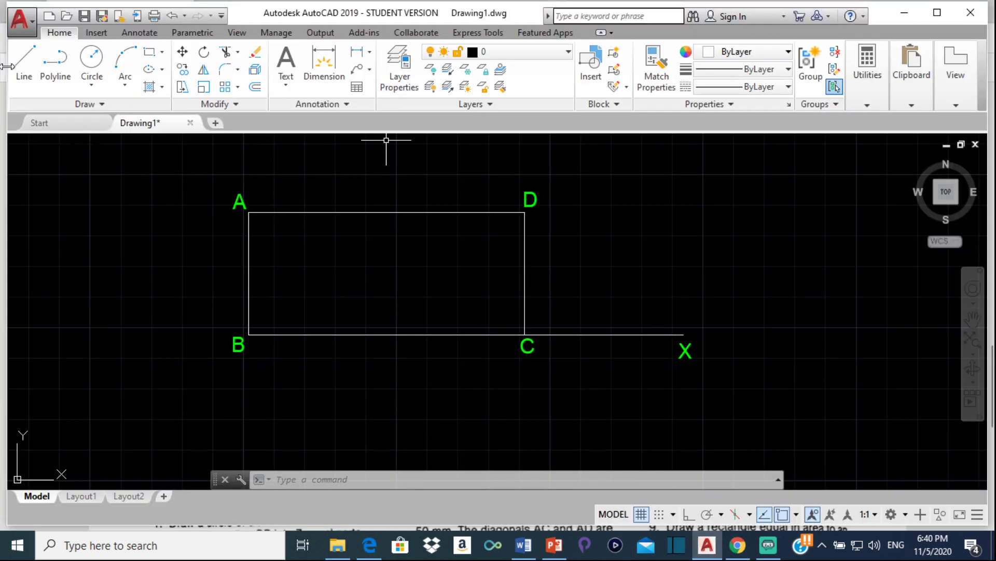
pyautogui.click(91, 61)
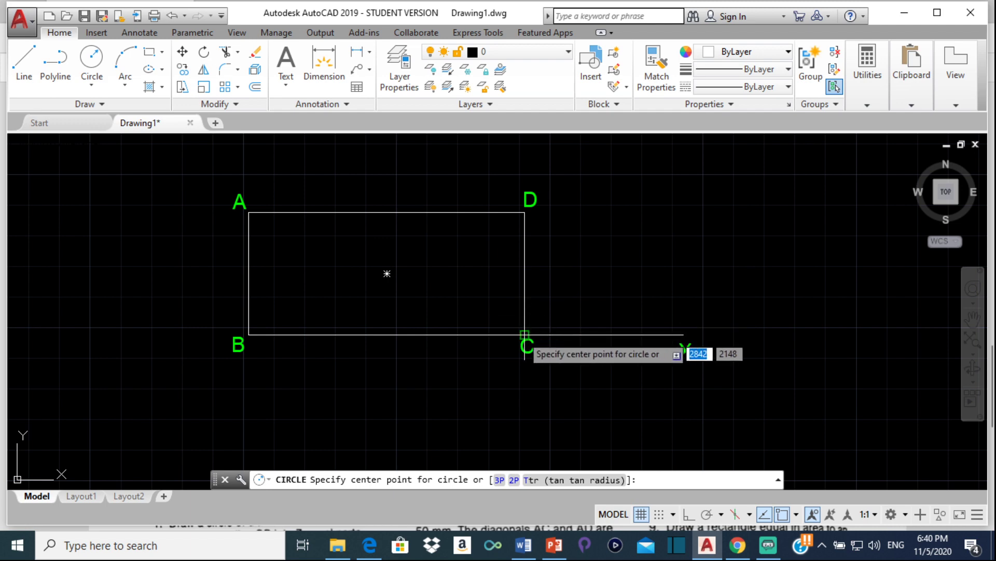
pyautogui.click(525, 333)
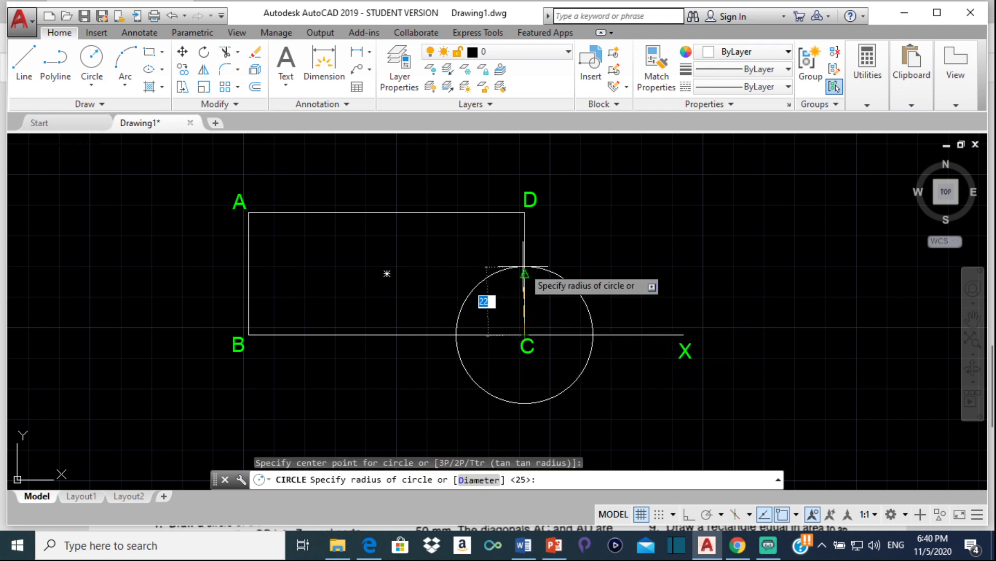
pyautogui.click(525, 212)
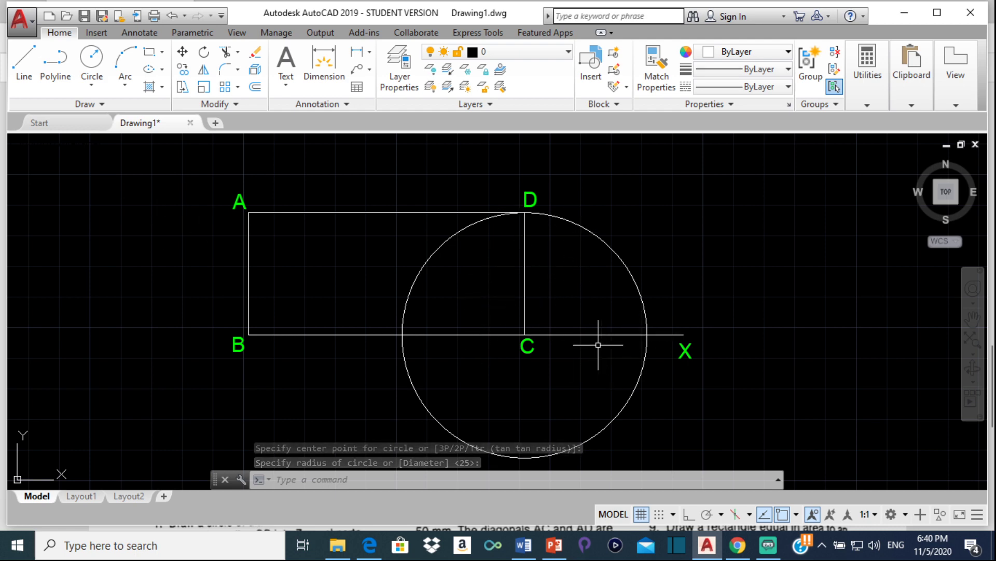
pyautogui.click(525, 336)
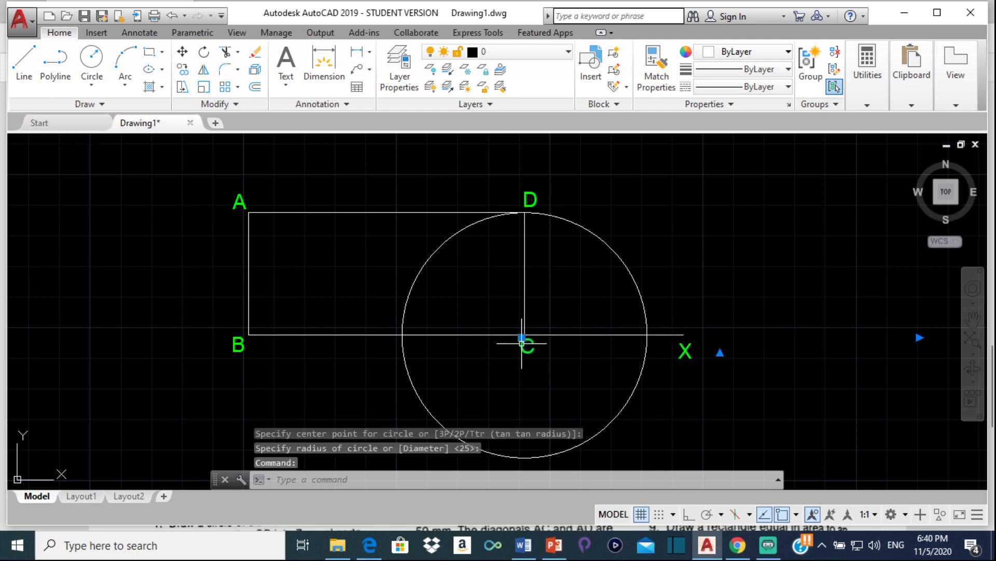
# Step: Copy the C label to where the circle crosses the base line and rename it E
pyautogui.click(182, 69)
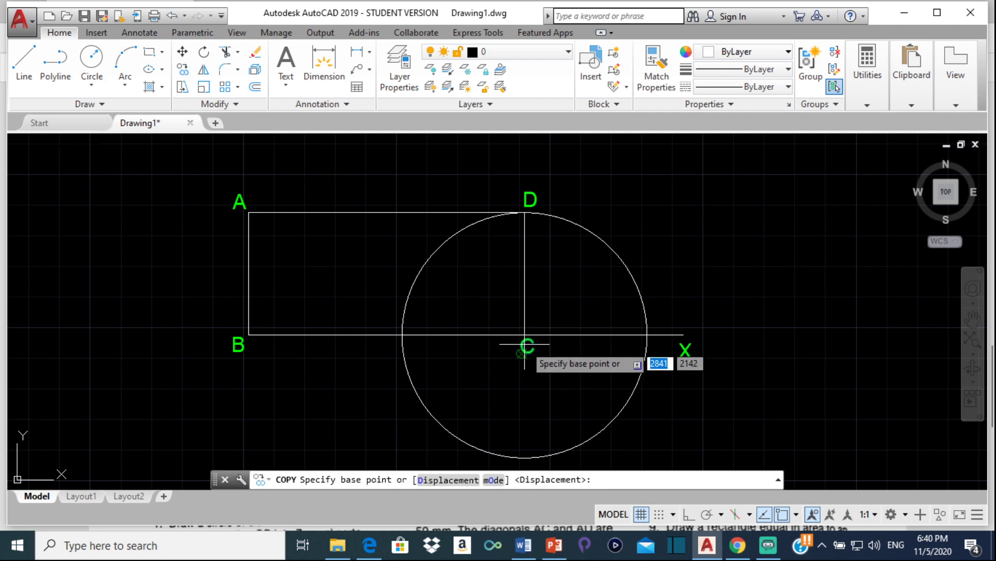
pyautogui.click(524, 343)
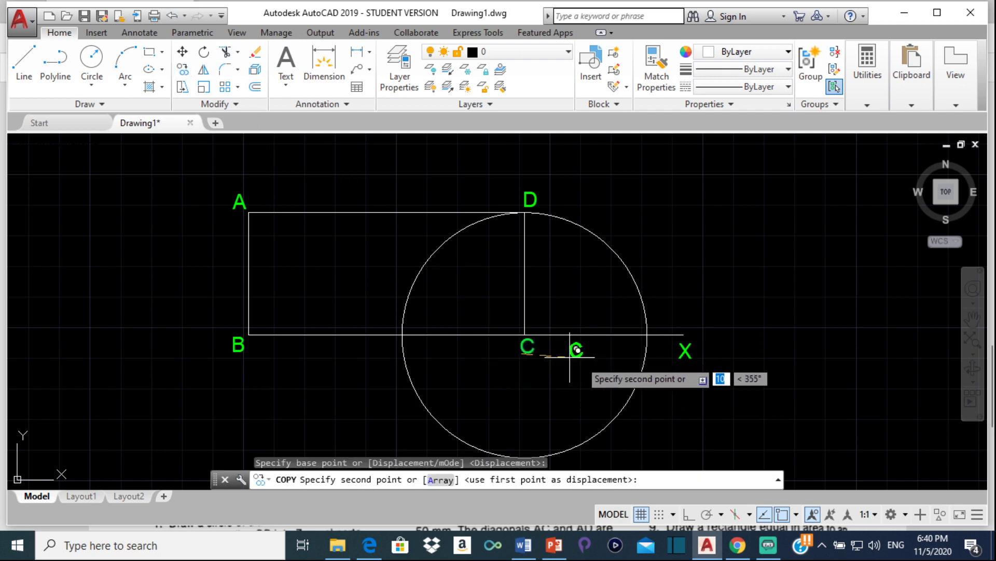
pyautogui.click(649, 344)
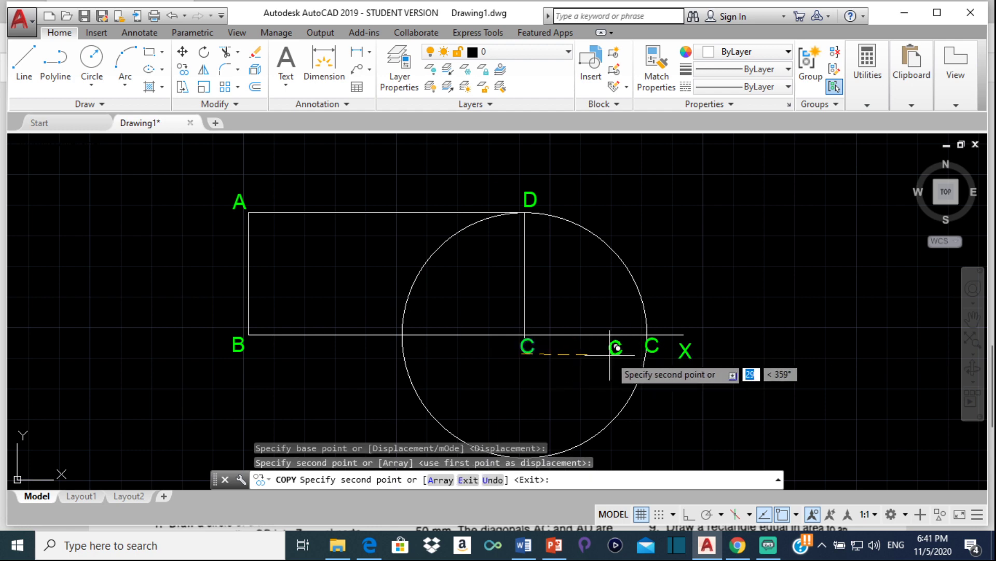
pyautogui.press('Escape')
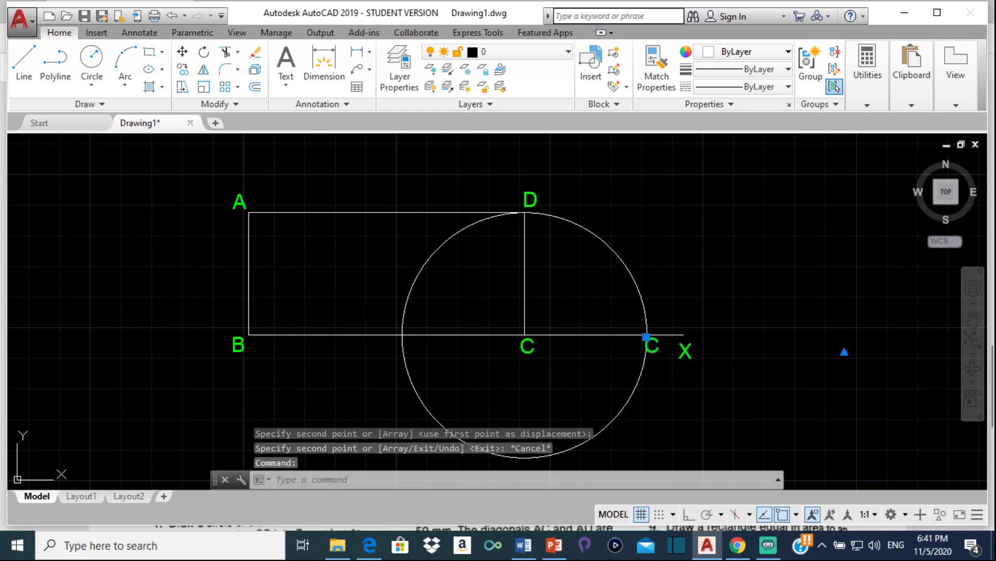
pyautogui.doubleClick(651, 344)
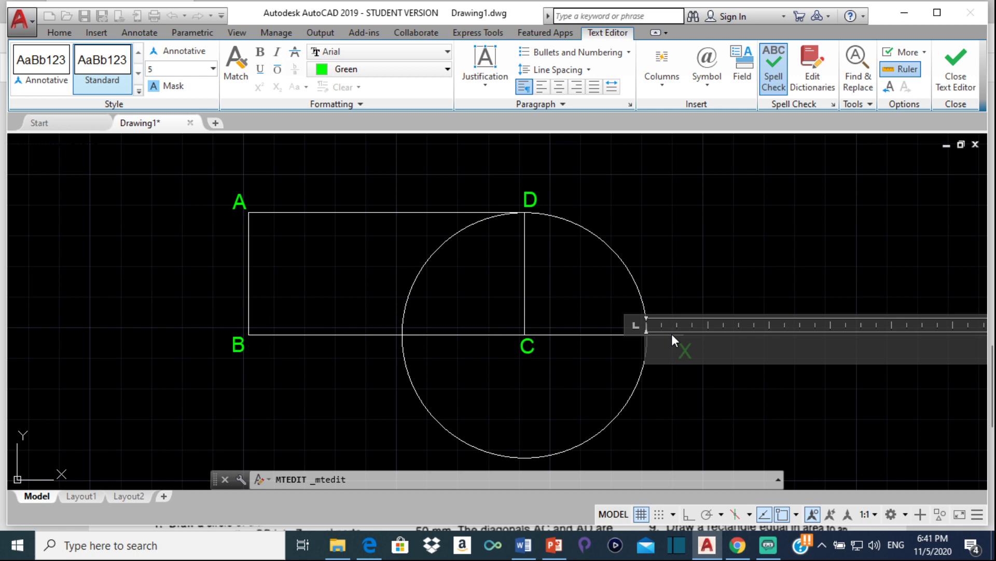
pyautogui.write('E')
pyautogui.click(721, 233)
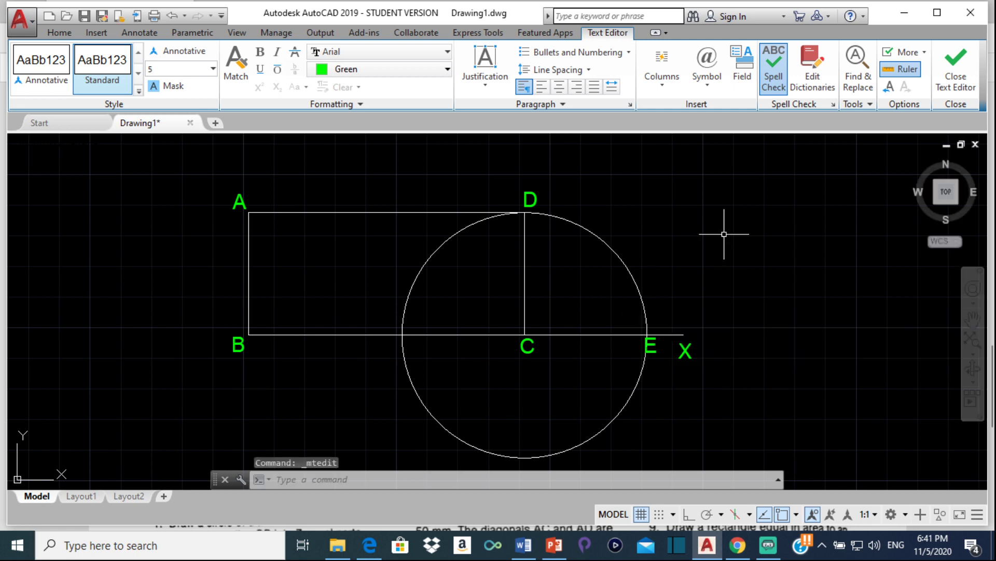
# Step: Change the circle's colour to grey 99,100,102
pyautogui.click(587, 223)
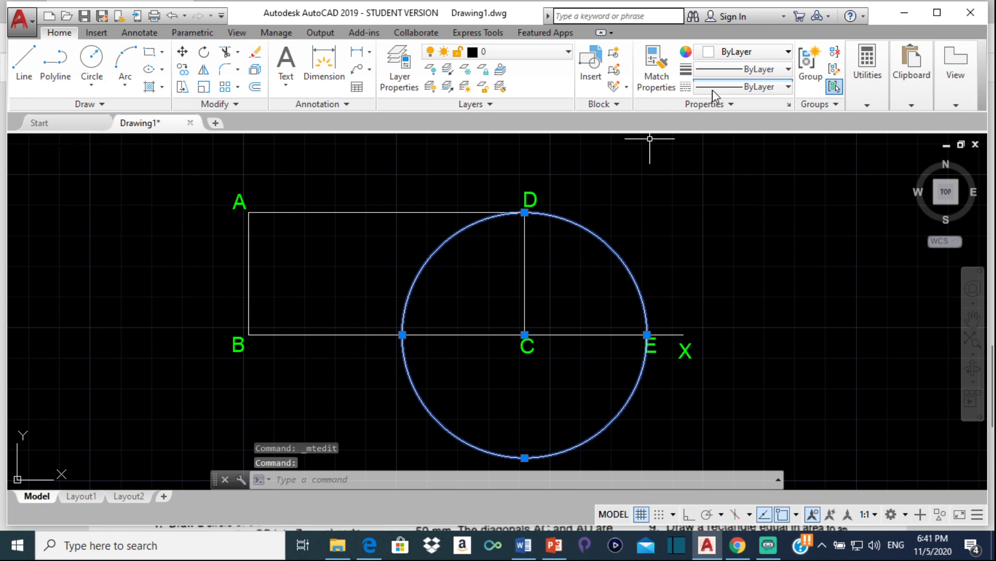
pyautogui.click(756, 50)
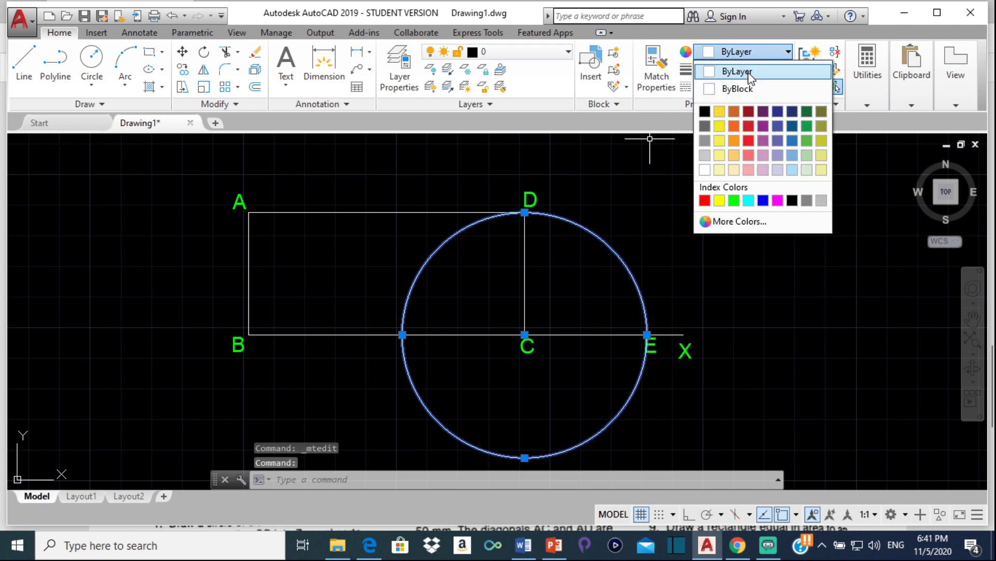
pyautogui.click(704, 139)
pyautogui.press('Escape')
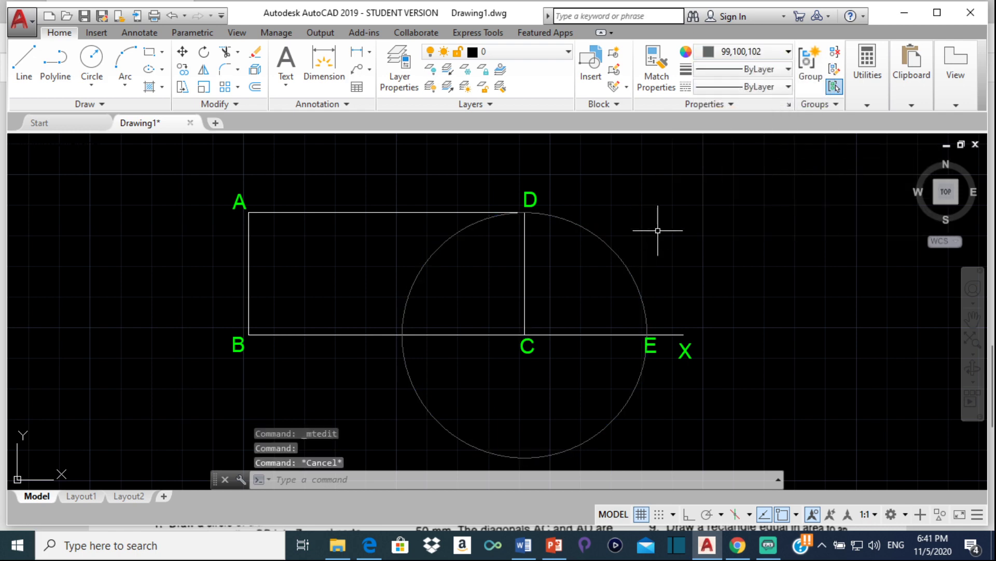
pyautogui.scroll(-5, 522, 231)
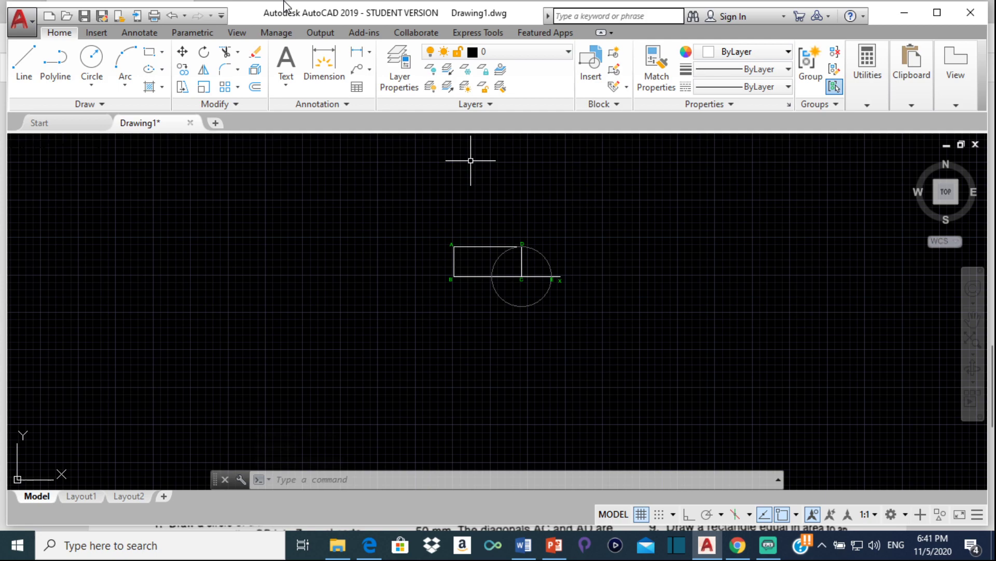
pyautogui.click(368, 551)
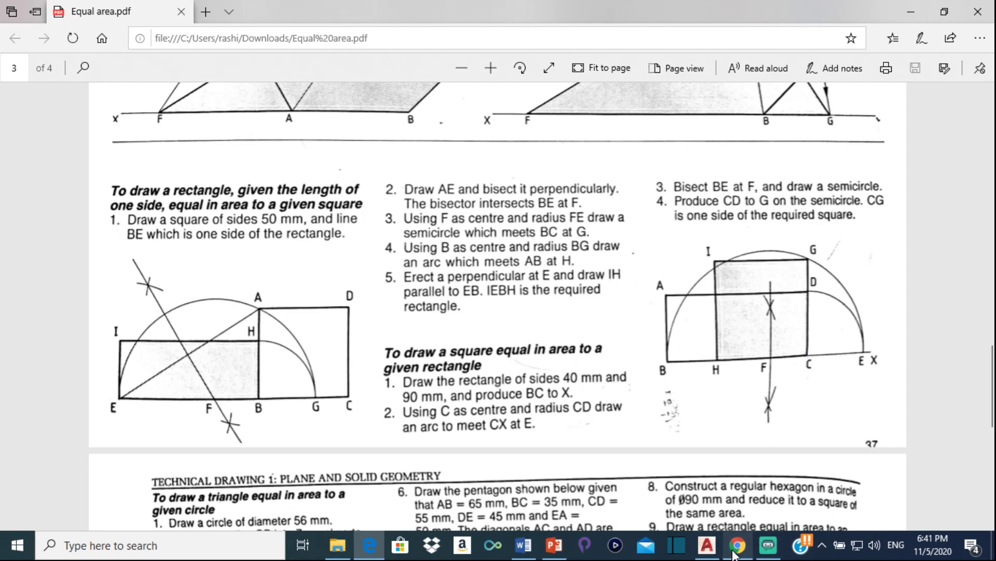
# Step: Draw a circle of radius 93 centred on E
pyautogui.click(706, 545)
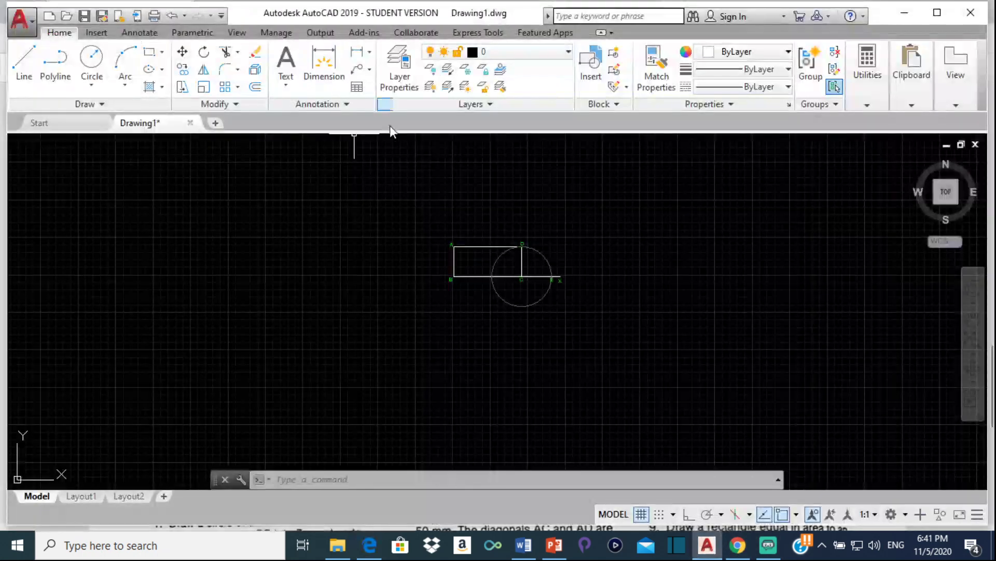
pyautogui.scroll(4, 578, 227)
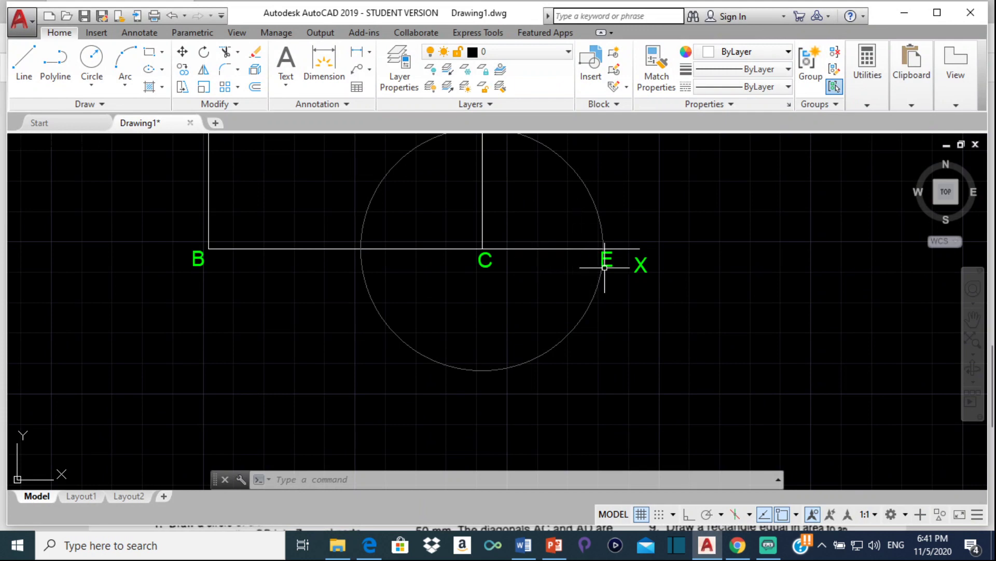
pyautogui.click(91, 60)
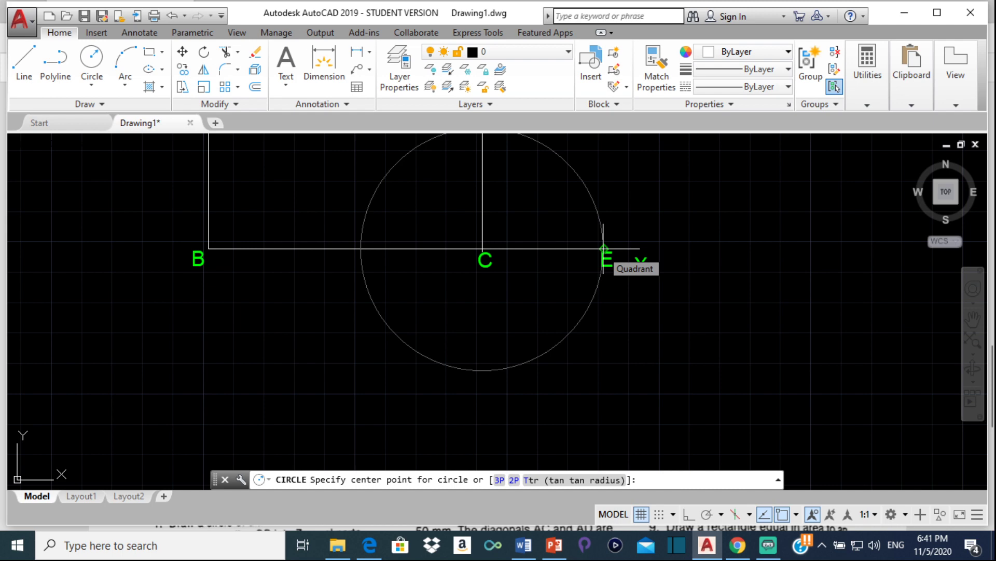
pyautogui.click(603, 248)
pyautogui.moveTo(353, 228); pyautogui.dragTo(504, 239, button='middle')
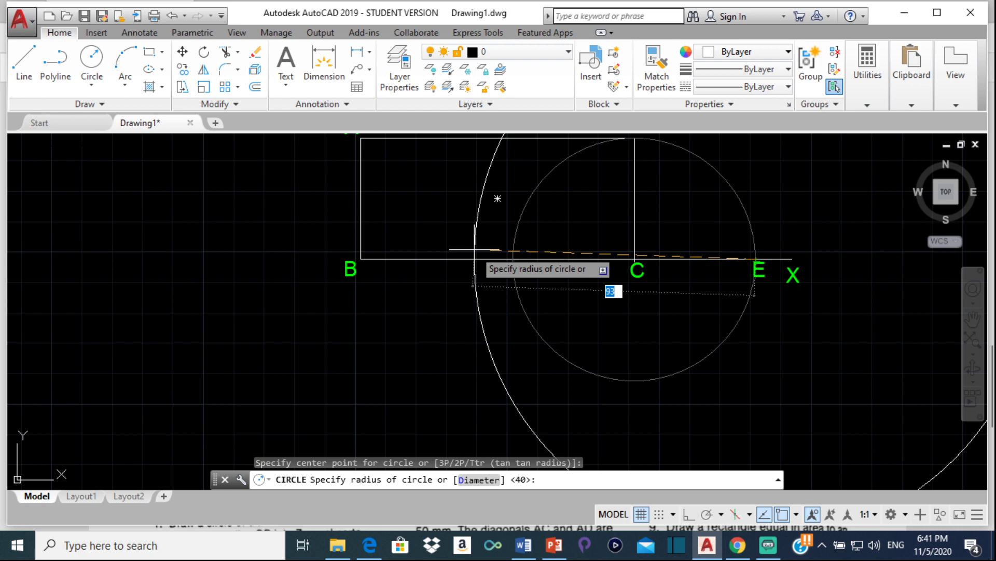
pyautogui.write('93')
pyautogui.press('Return')
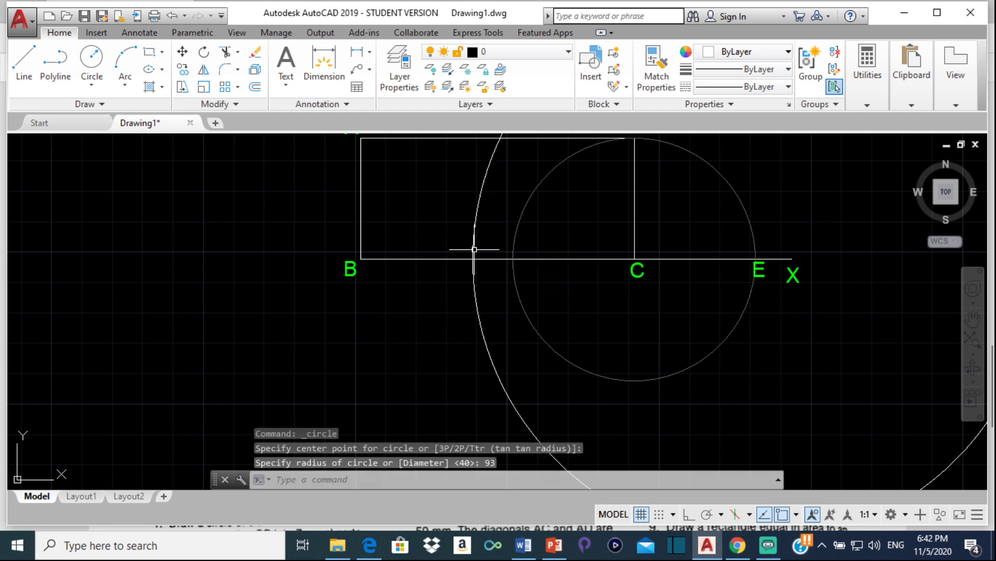
# Step: Copy the radius-93 circle from E to B
pyautogui.click(483, 180)
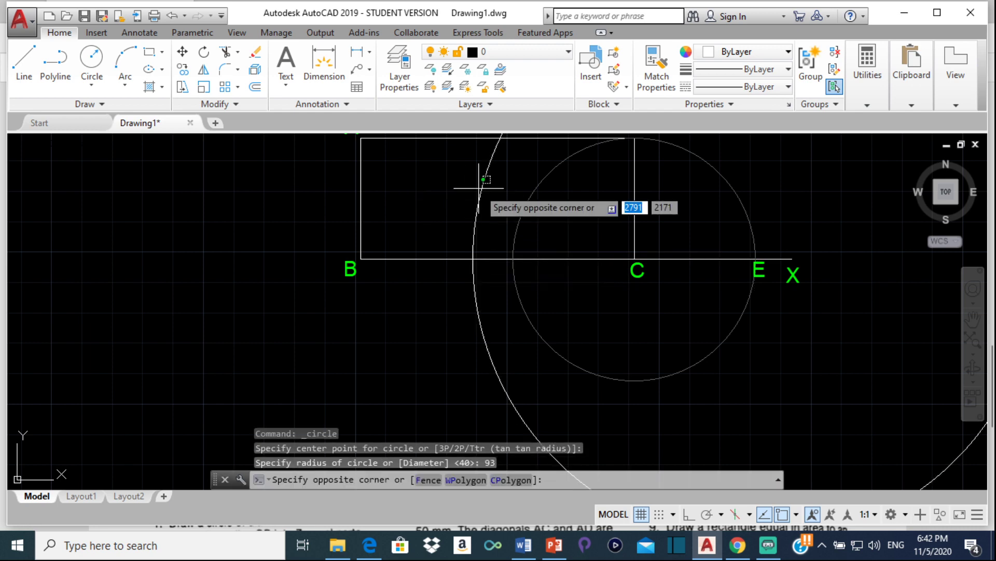
pyautogui.click(480, 196)
pyautogui.click(476, 192)
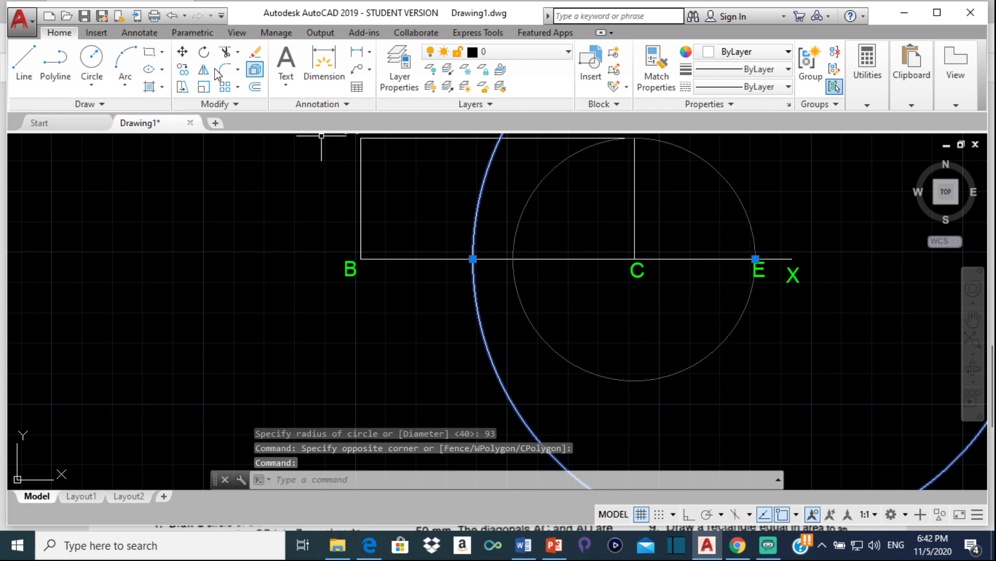
pyautogui.click(182, 68)
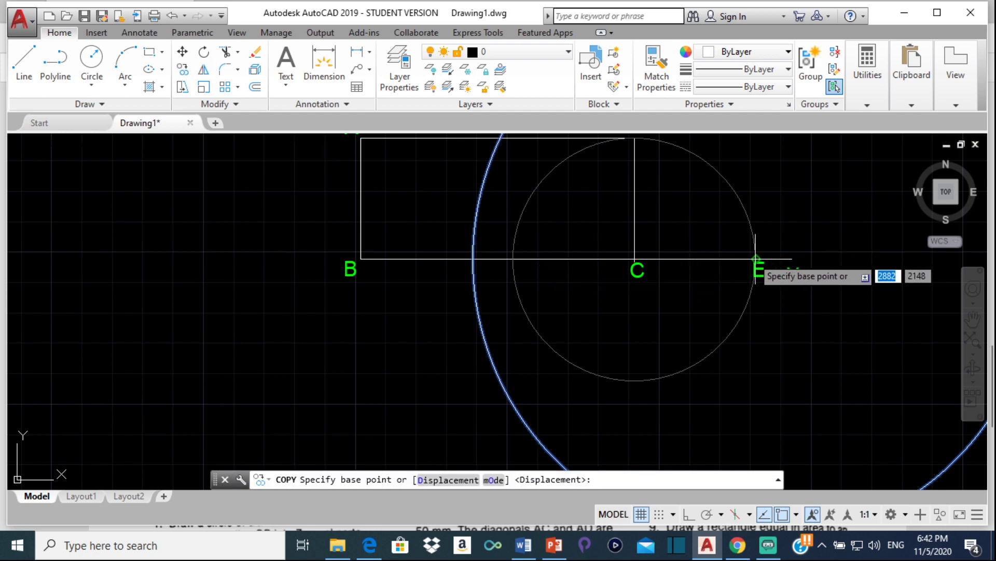
pyautogui.click(757, 258)
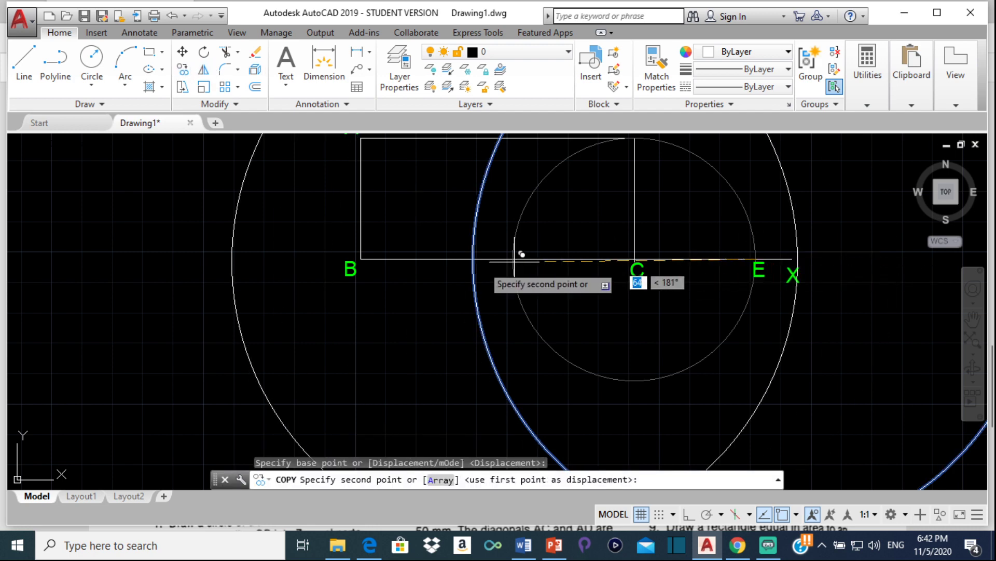
pyautogui.click(362, 257)
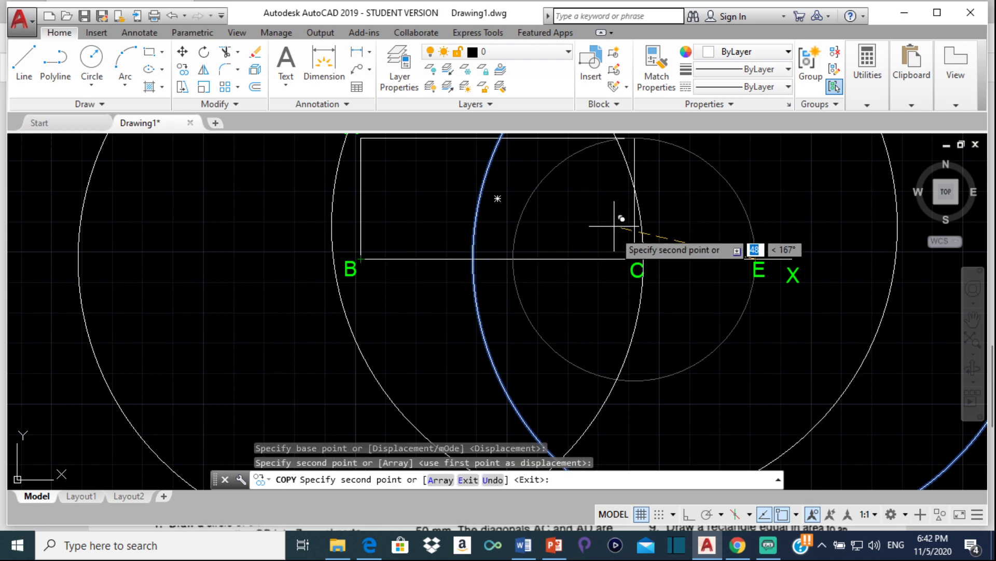
pyautogui.scroll(-4, 618, 218)
pyautogui.press('Escape')
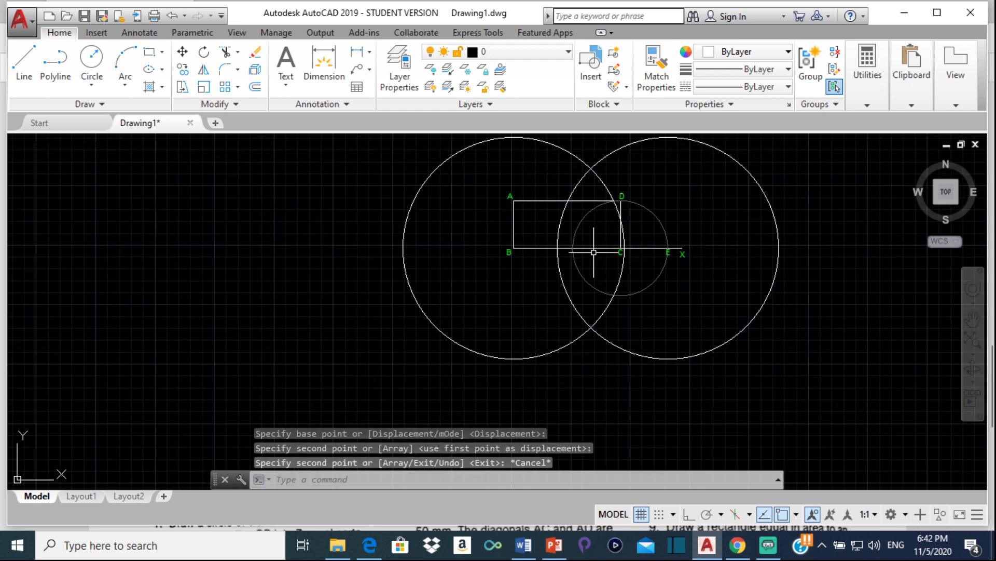
# Step: Draw a vertical line joining the upper and lower intersections of the two radius-93 circles
pyautogui.click(23, 59)
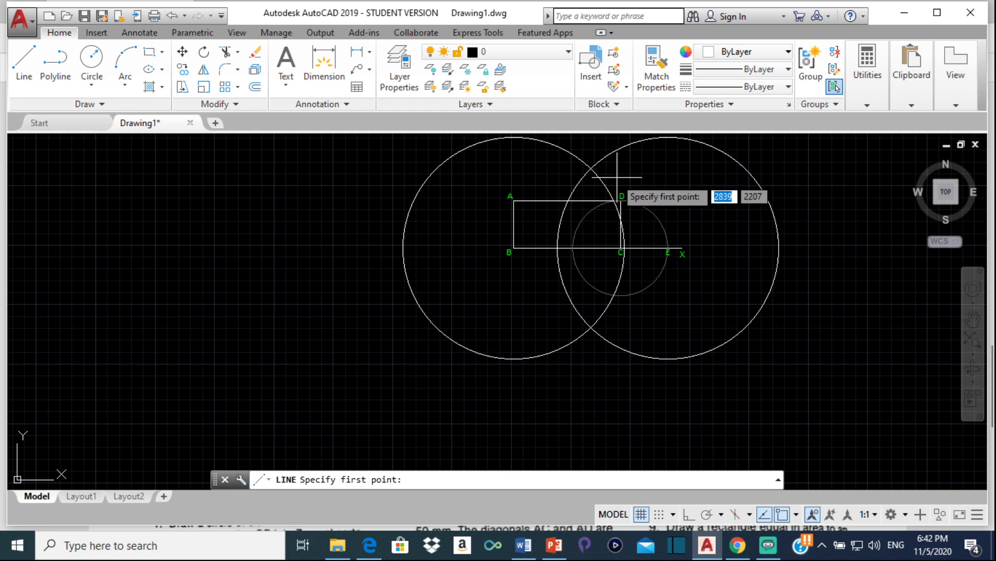
pyautogui.scroll(2, 590, 174)
pyautogui.click(590, 161)
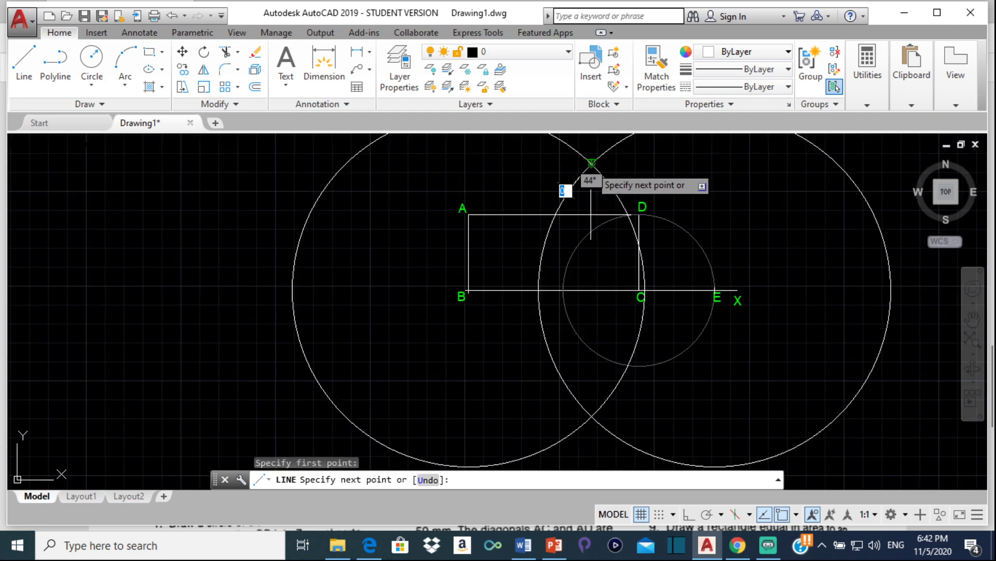
pyautogui.moveTo(583, 349); pyautogui.dragTo(583, 289, button='middle')
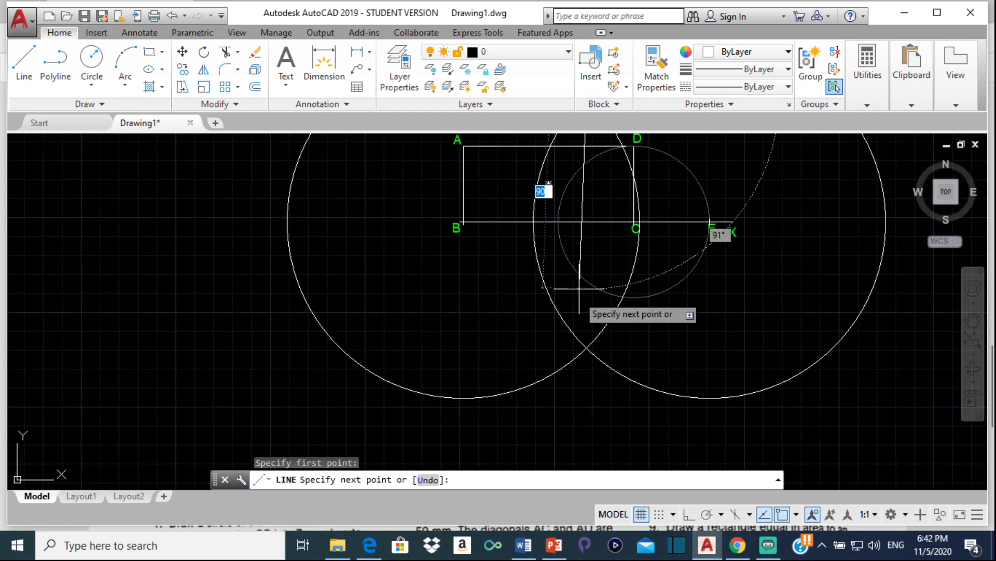
pyautogui.scroll(3, 586, 353)
pyautogui.click(588, 358)
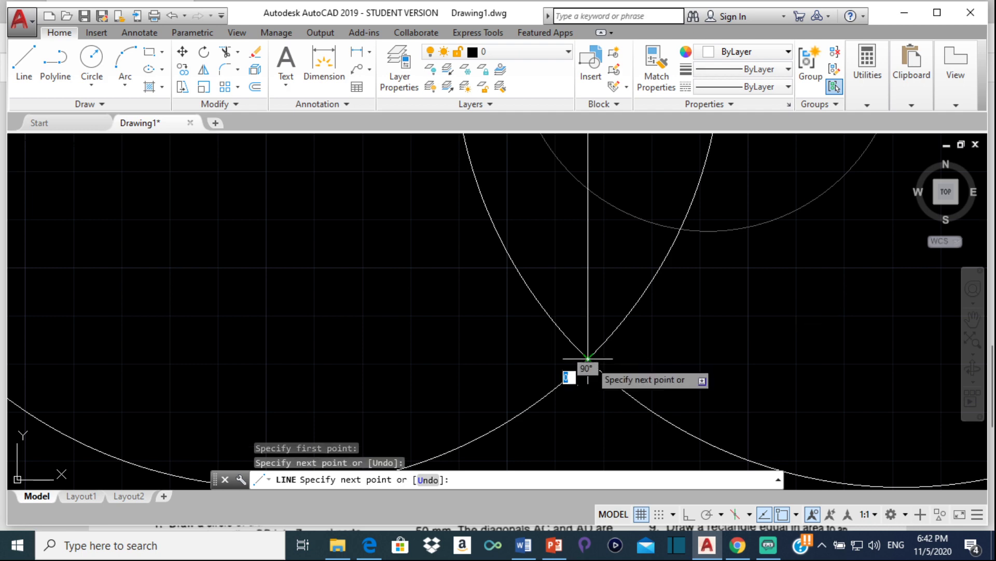
pyautogui.press('Escape')
pyautogui.scroll(-5, 543, 257)
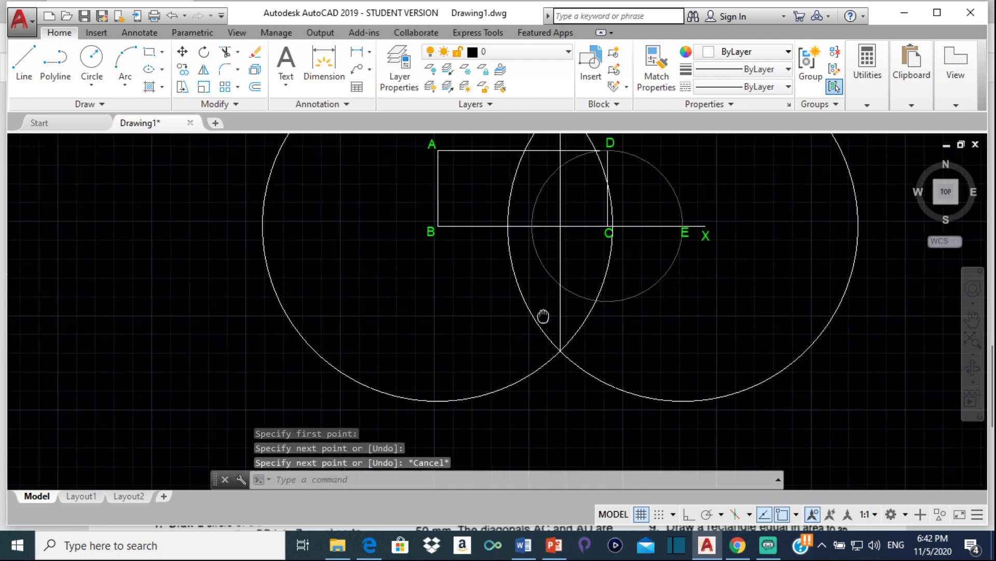
pyautogui.moveTo(540, 225)
pyautogui.mouseDown(button='middle')
pyautogui.moveTo(514, 336)
pyautogui.moveTo(514, 232)
pyautogui.mouseUp(button='middle')
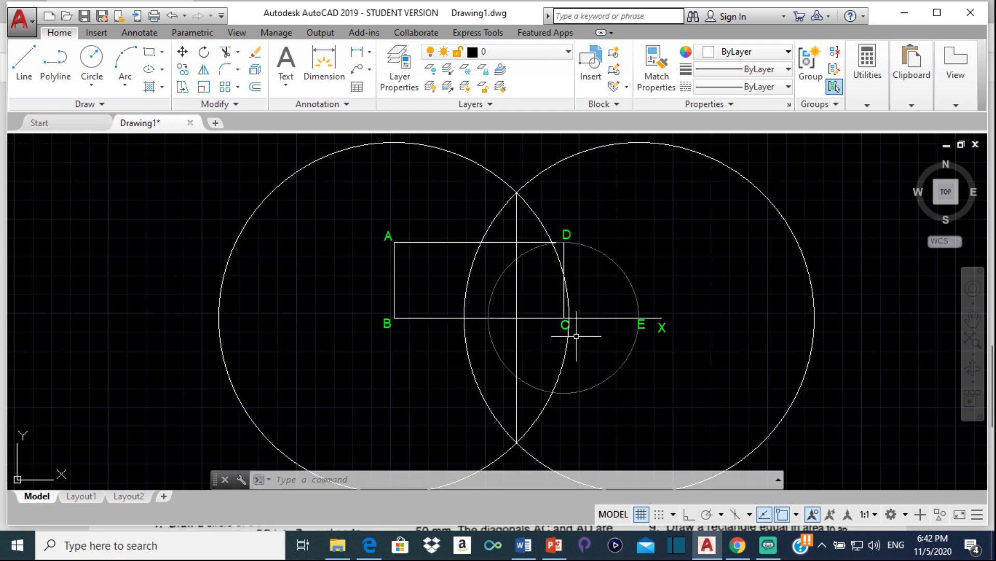
# Step: Copy the green B label to the point where the bisector crosses line BC
pyautogui.click(385, 327)
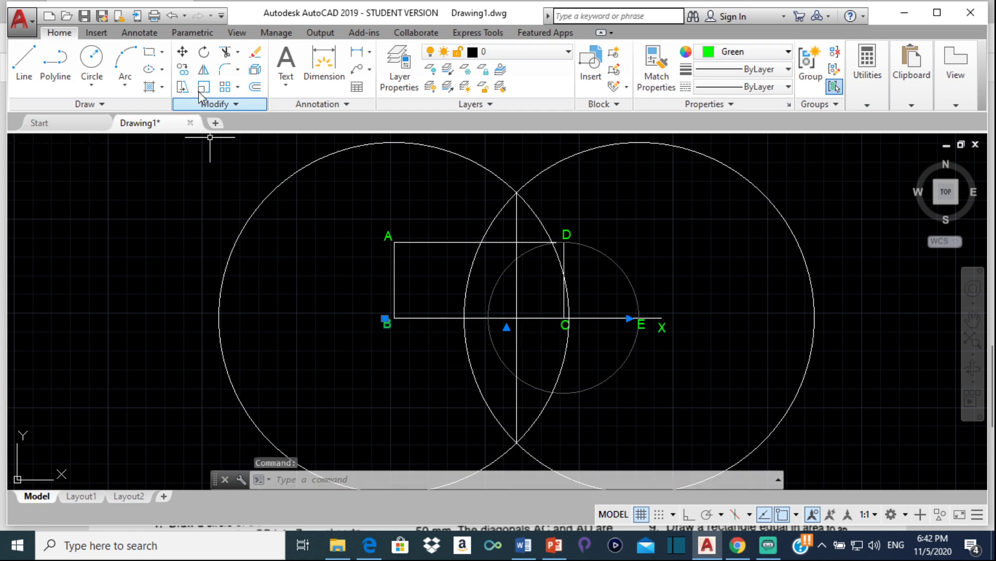
pyautogui.click(182, 73)
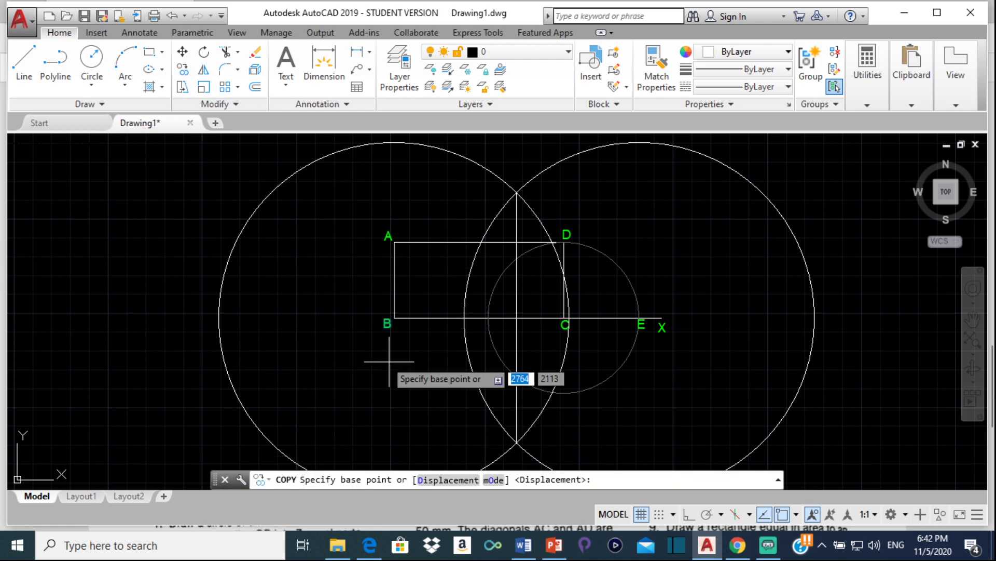
pyautogui.click(385, 325)
pyautogui.scroll(5, 385, 325)
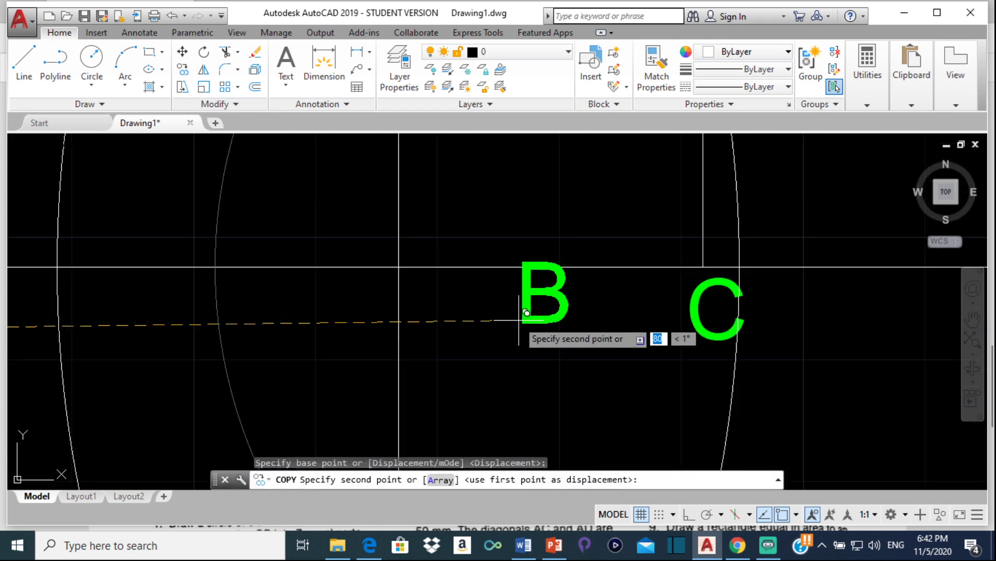
pyautogui.click(364, 328)
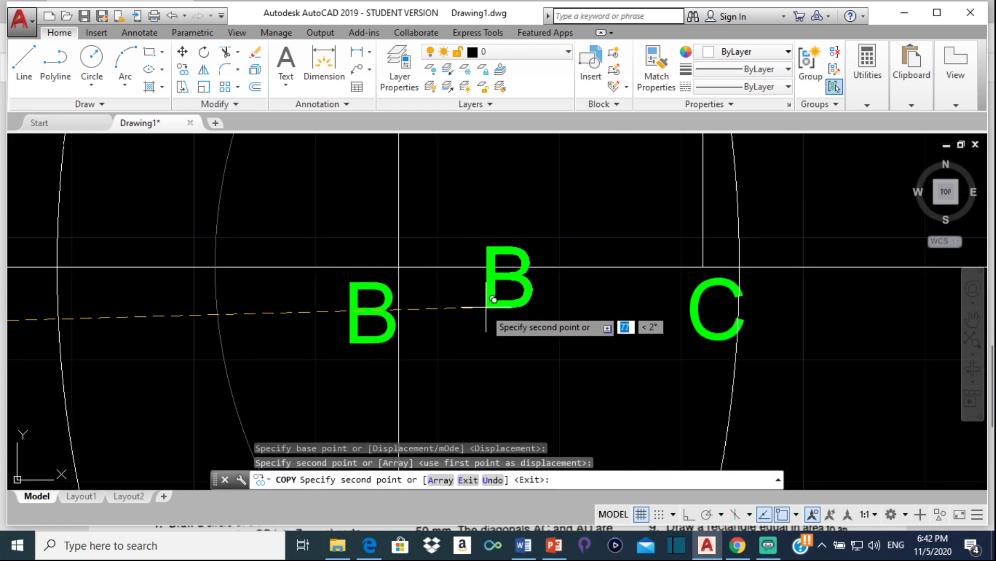
pyautogui.press('Escape')
# Step: Change the copied label's text from B to F
pyautogui.click(356, 322)
pyautogui.click(356, 322)
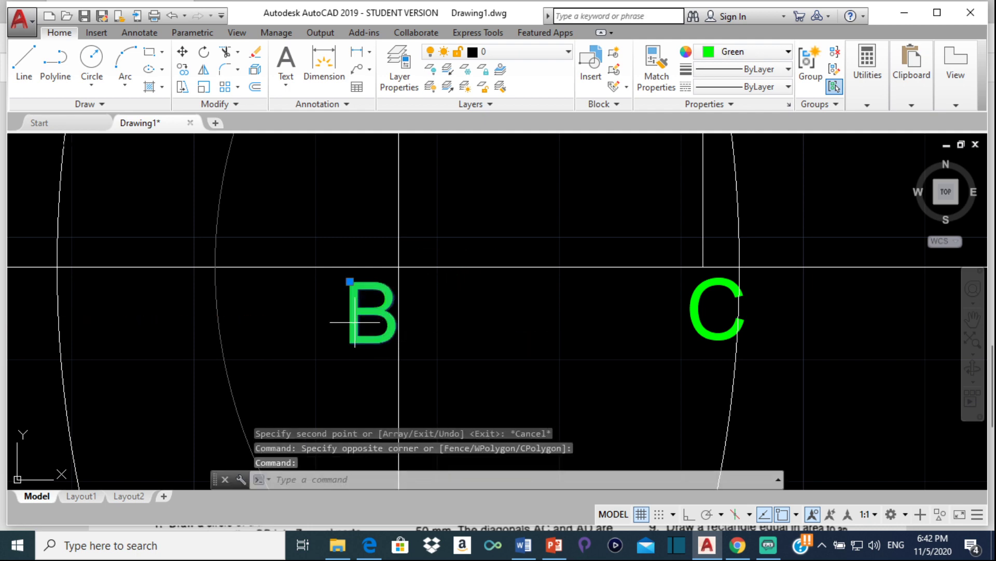
pyautogui.click(355, 324)
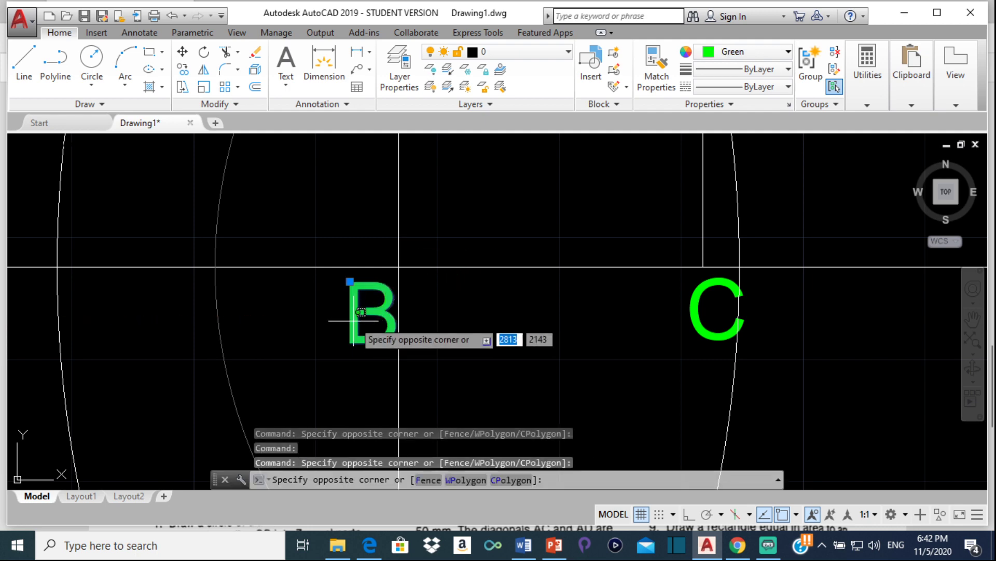
pyautogui.click(355, 313)
pyautogui.doubleClick(397, 322)
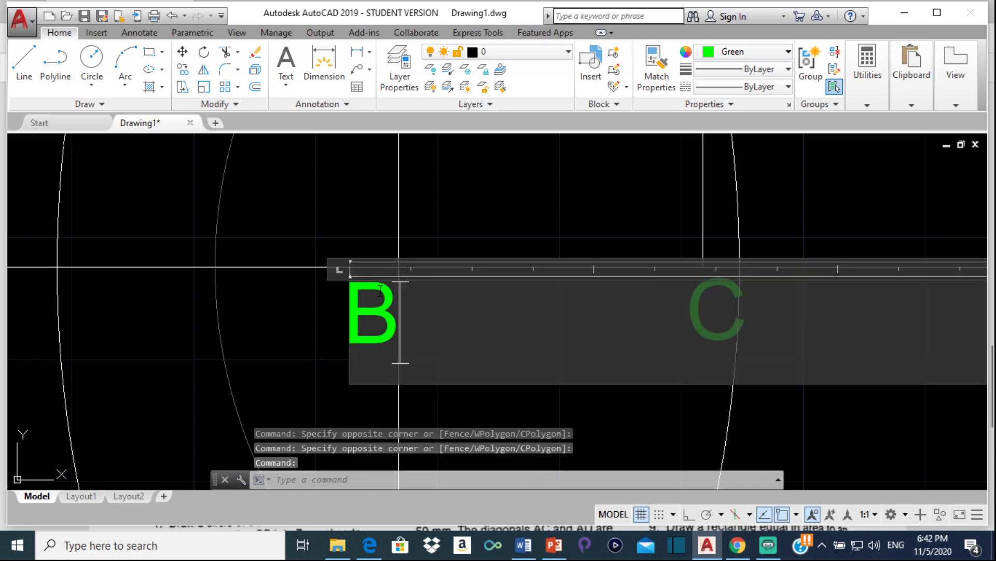
pyautogui.press('BackSpace')
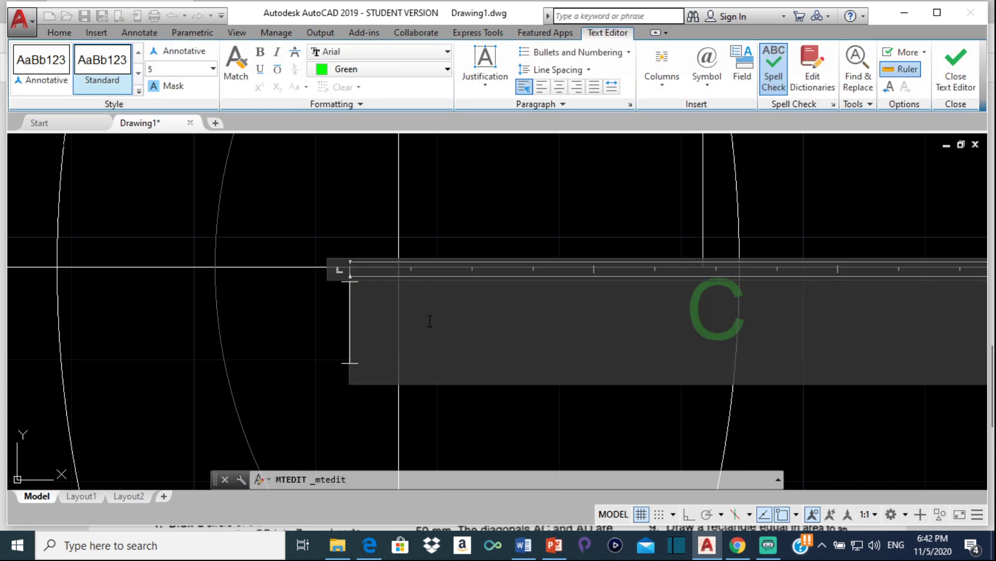
pyautogui.write('F')
pyautogui.click(493, 156)
pyautogui.scroll(-4, 506, 262)
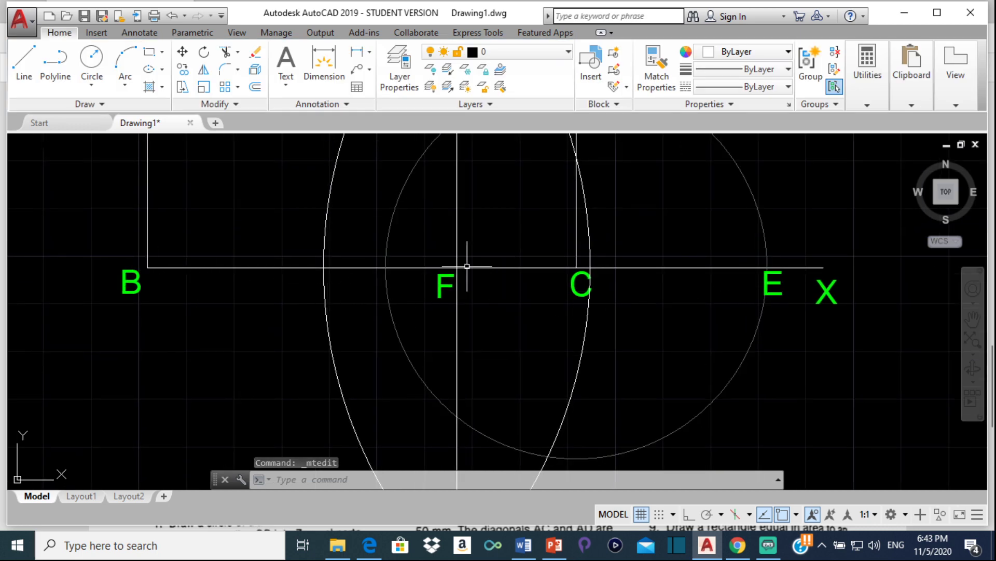
# Step: Recolour both radius-93 intersecting construction circles grey (99,100,102)
pyautogui.scroll(-4, 458, 270)
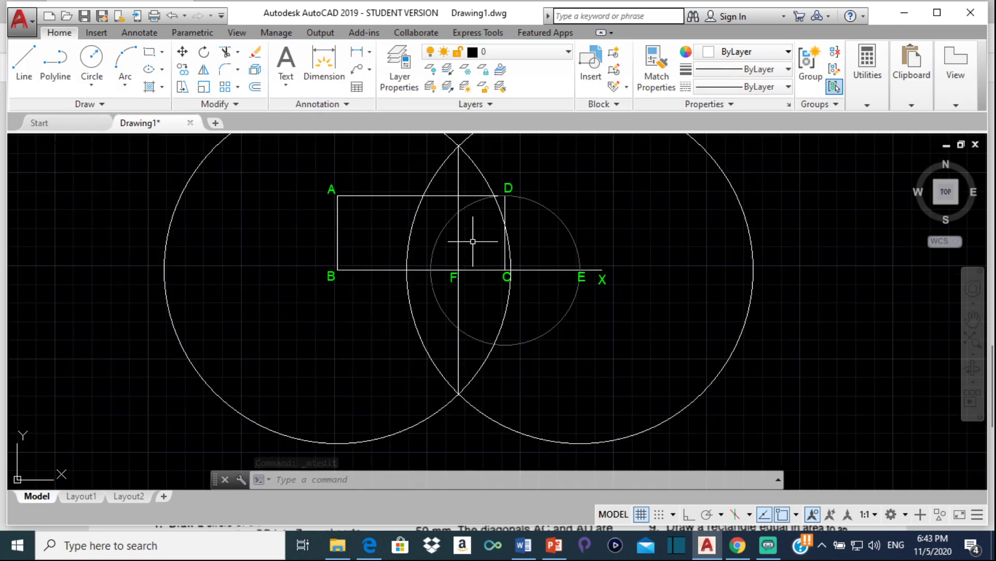
pyautogui.click(413, 225)
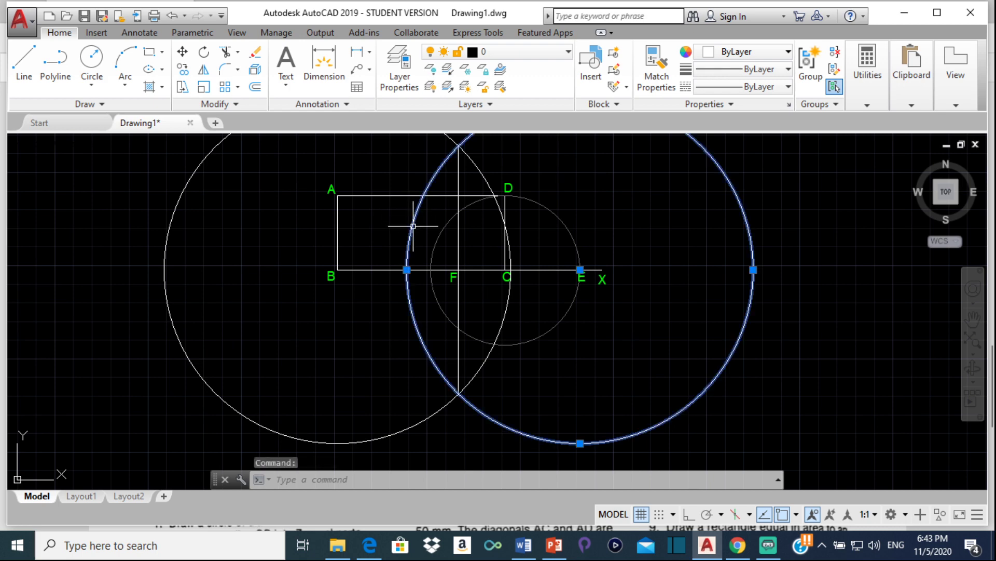
pyautogui.click(474, 159)
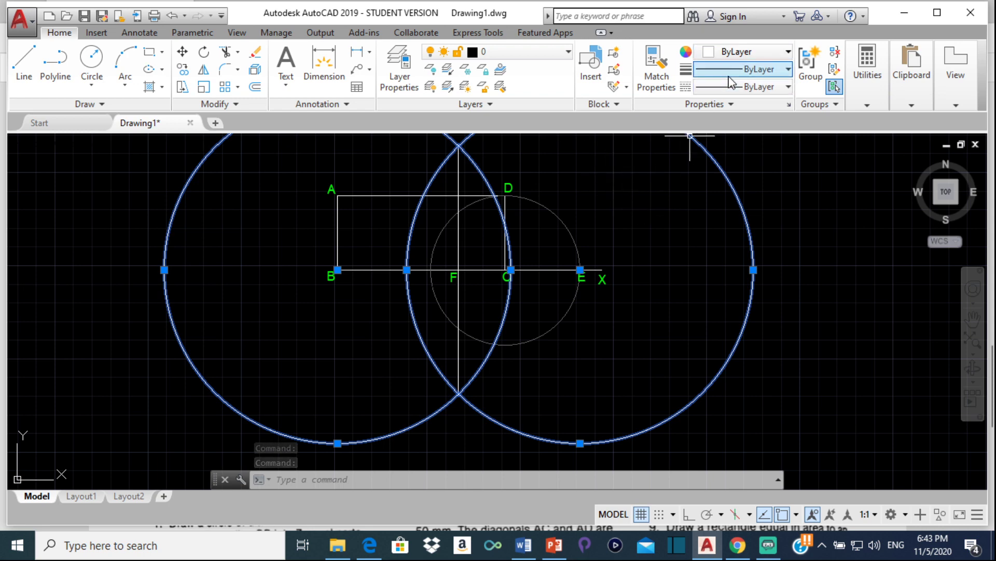
pyautogui.click(739, 53)
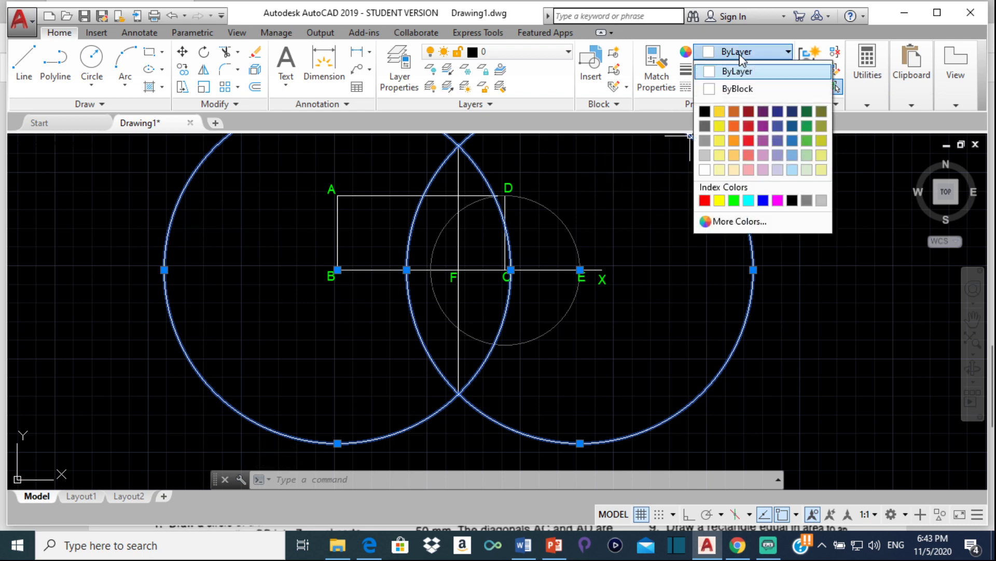
pyautogui.click(707, 126)
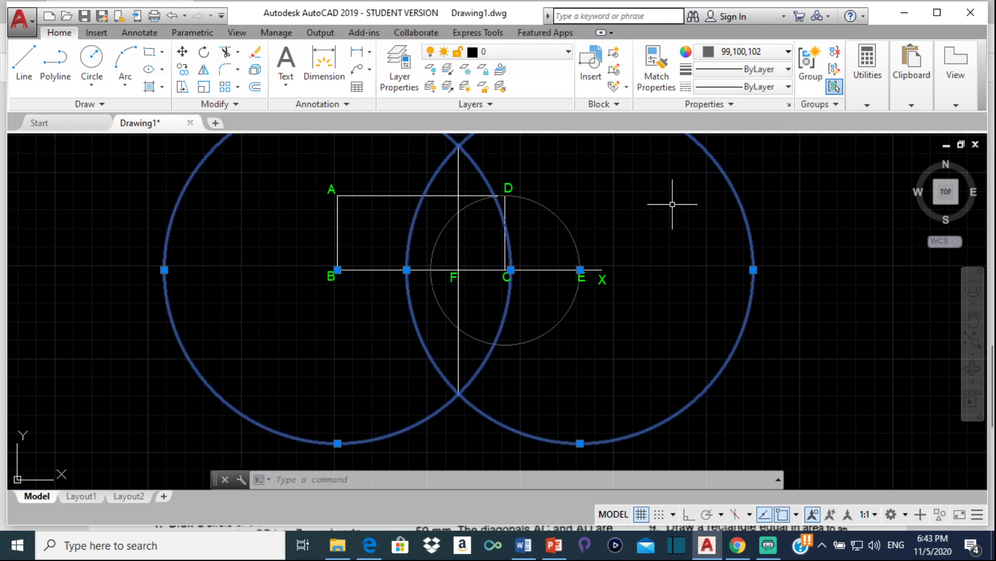
pyautogui.press('Escape')
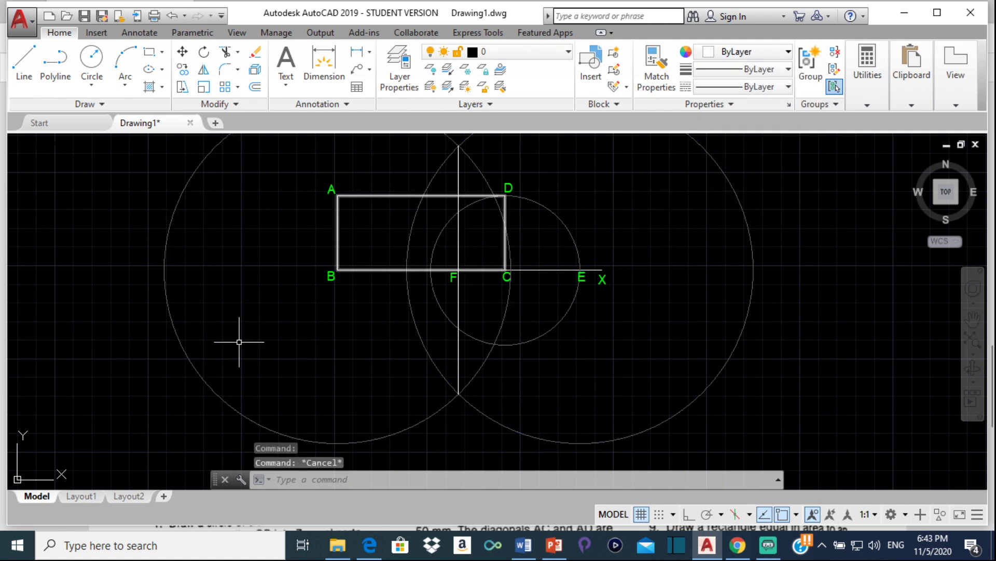
pyautogui.scroll(-1, 460, 248)
# Step: Draw a circle centred at F passing through point B
pyautogui.scroll(4, 458, 259)
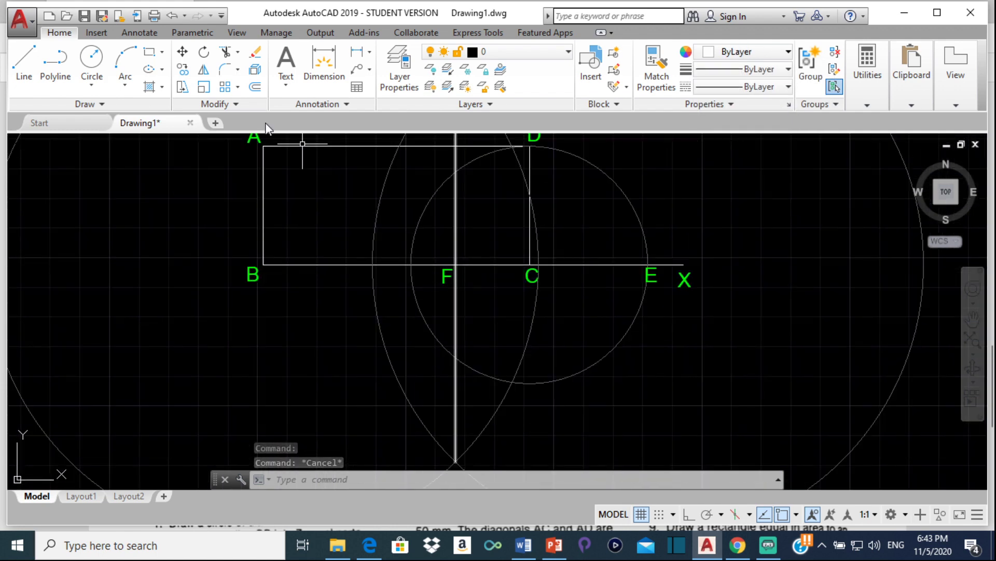
pyautogui.click(91, 63)
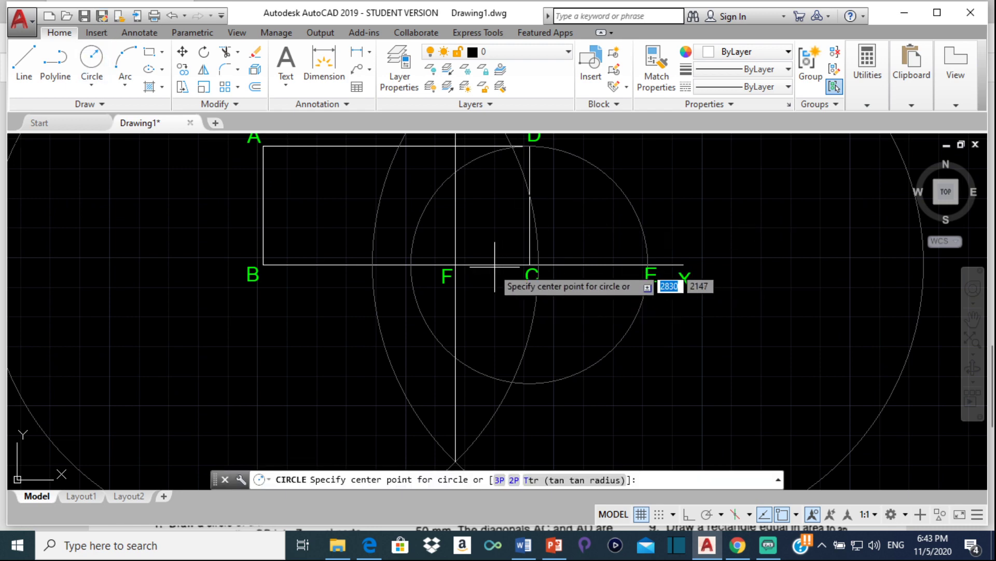
pyautogui.click(456, 265)
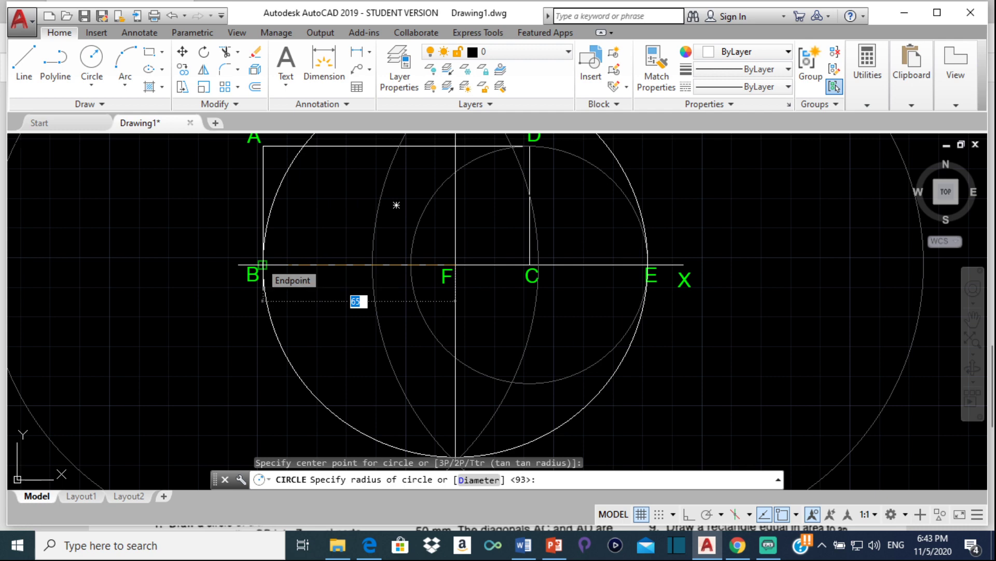
pyautogui.scroll(-2, 262, 265)
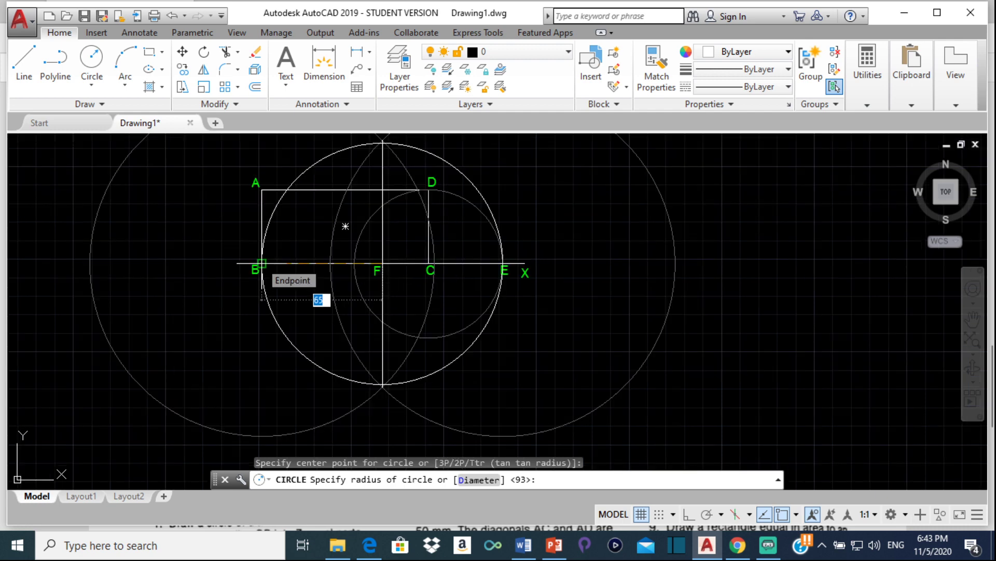
pyautogui.click(261, 263)
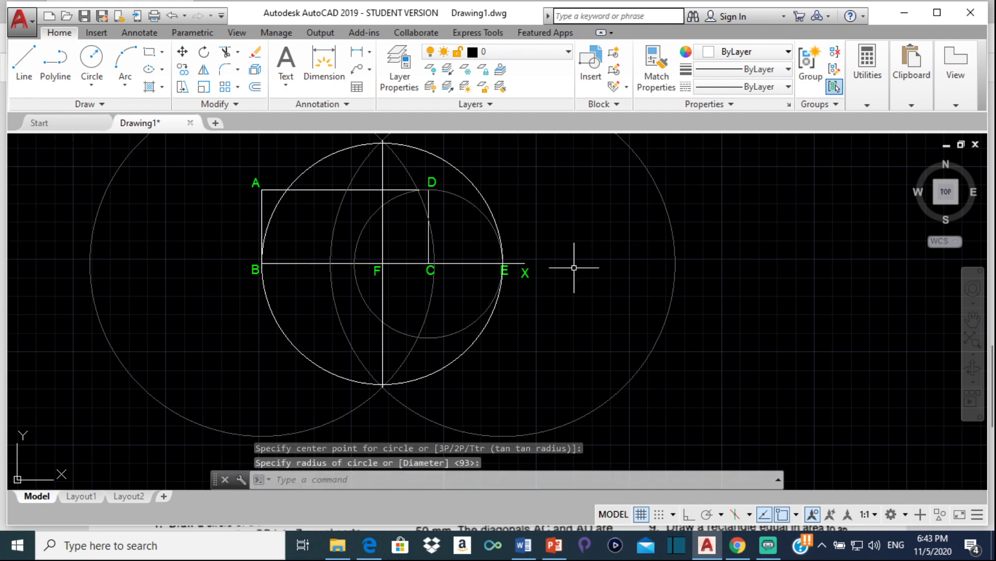
# Step: Colour the new circle about F dark grey (99,100,102)
pyautogui.click(280, 202)
pyautogui.click(761, 56)
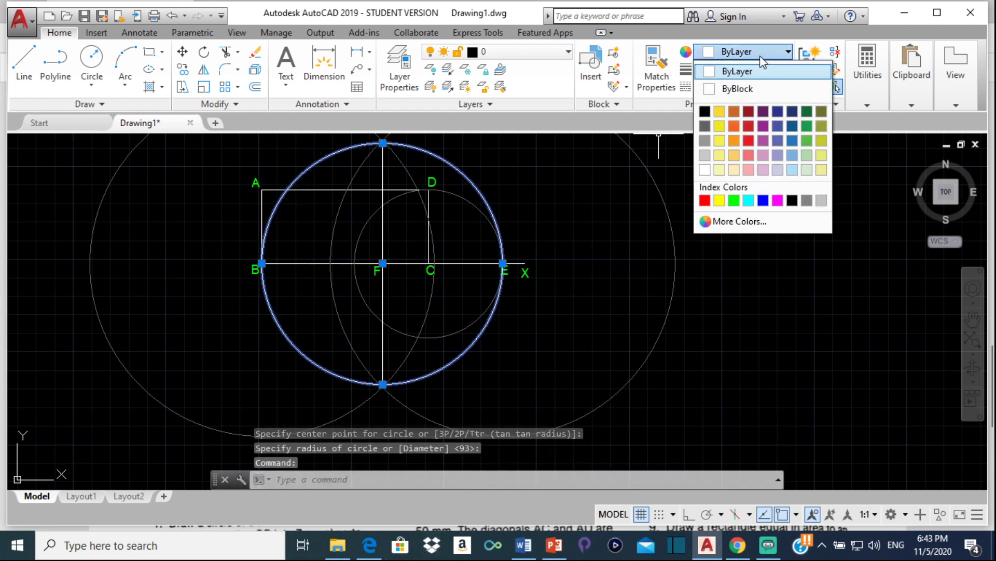
pyautogui.click(704, 126)
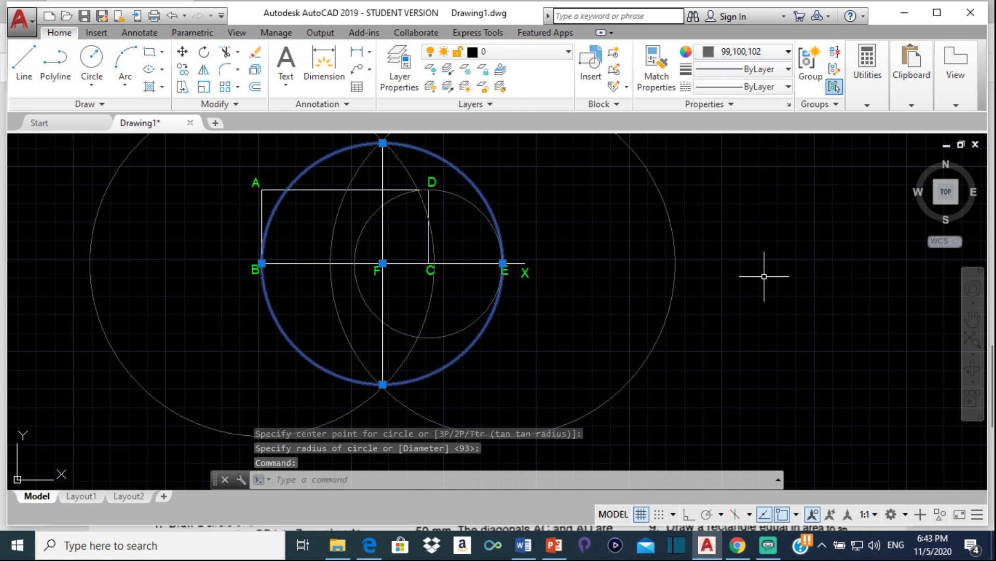
pyautogui.press('Escape')
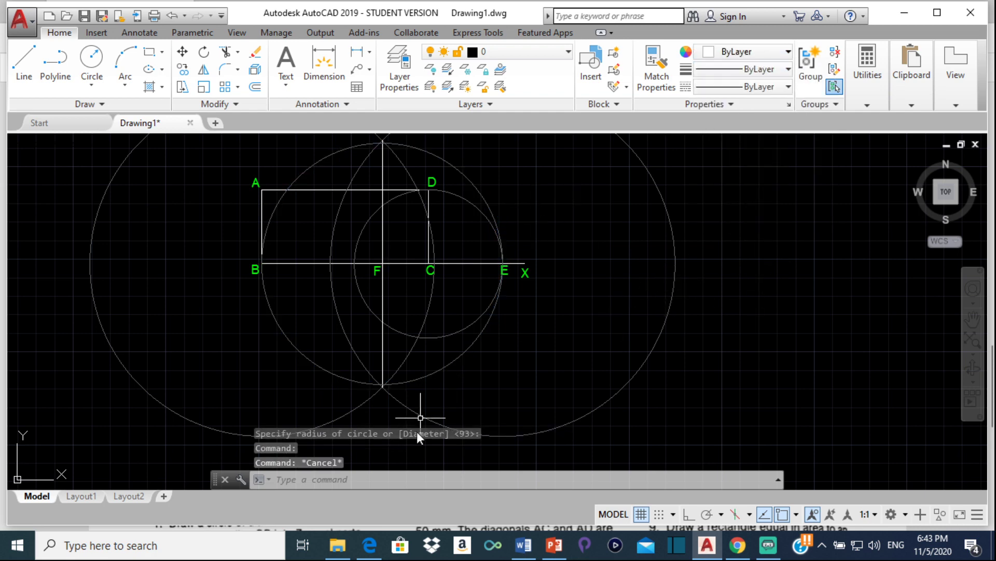
# Step: Switch to Edge to view the Equal area.pdf construction steps
pyautogui.click(369, 546)
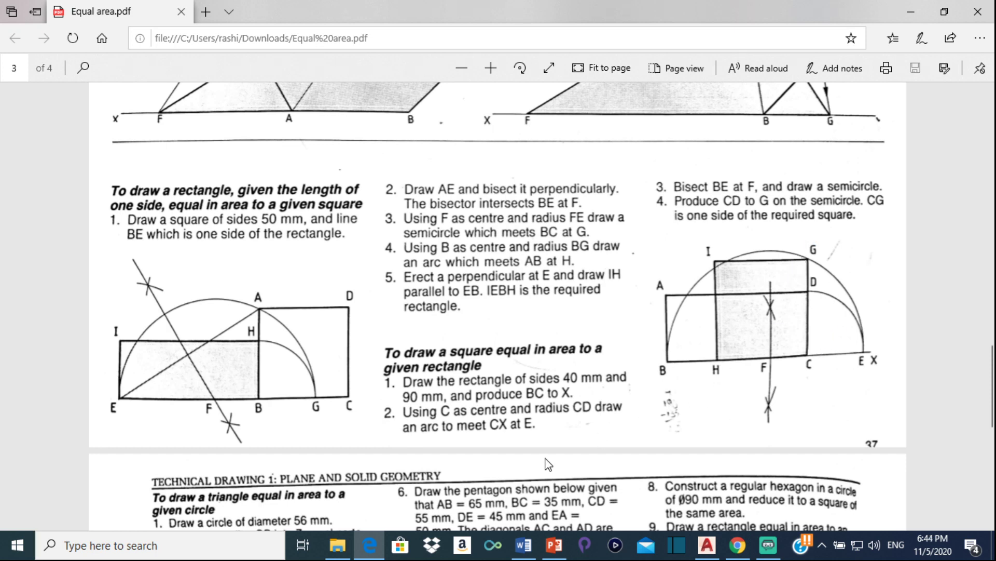
# Step: Back in AutoCAD, draw a vertical line from C with Ortho on, running up past D
pyautogui.click(707, 545)
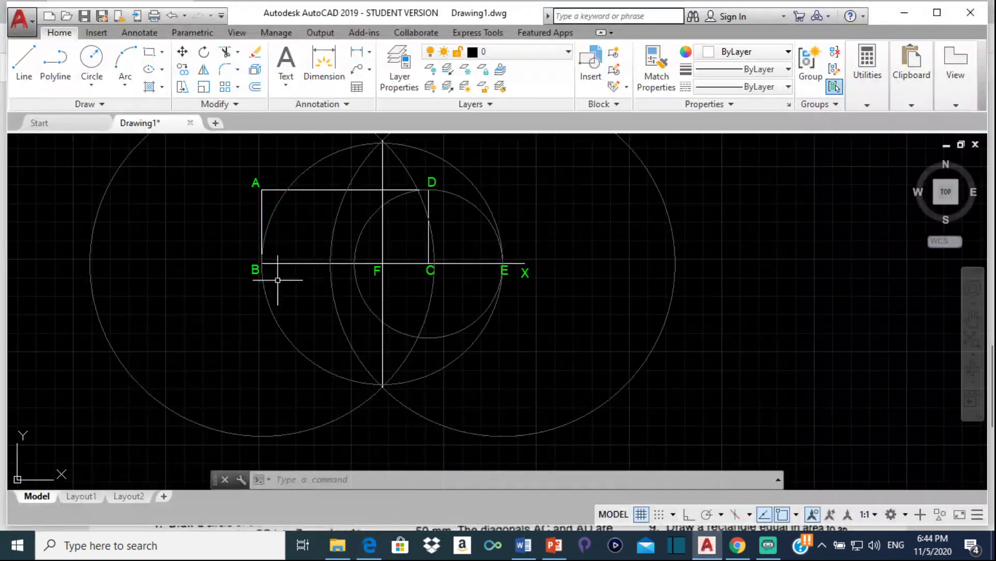
pyautogui.scroll(6, 403, 171)
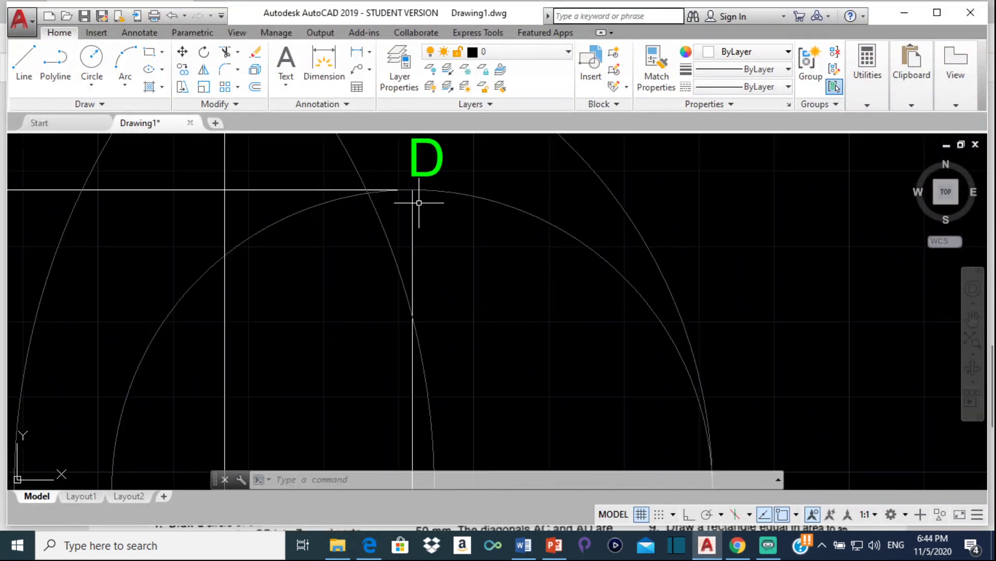
pyautogui.click(413, 200)
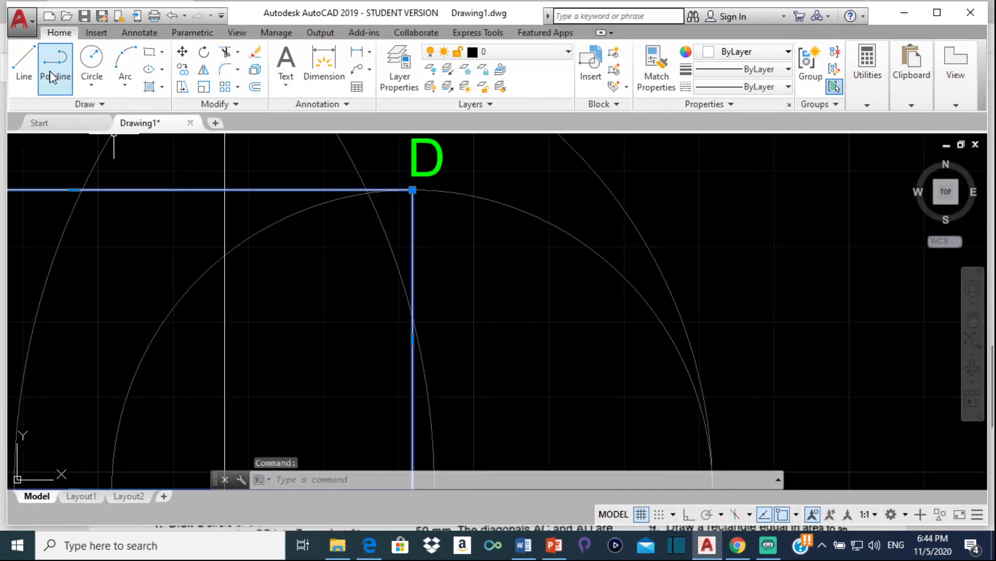
pyautogui.press('Escape')
pyautogui.press('Escape')
pyautogui.click(23, 68)
pyautogui.scroll(-4, 445, 325)
pyautogui.scroll(6, 422, 289)
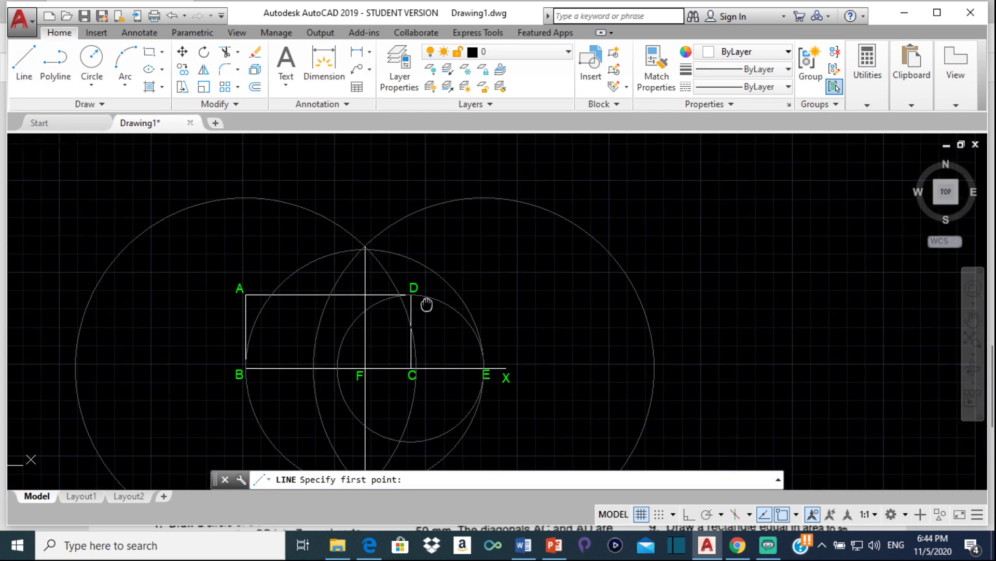
pyautogui.click(400, 403)
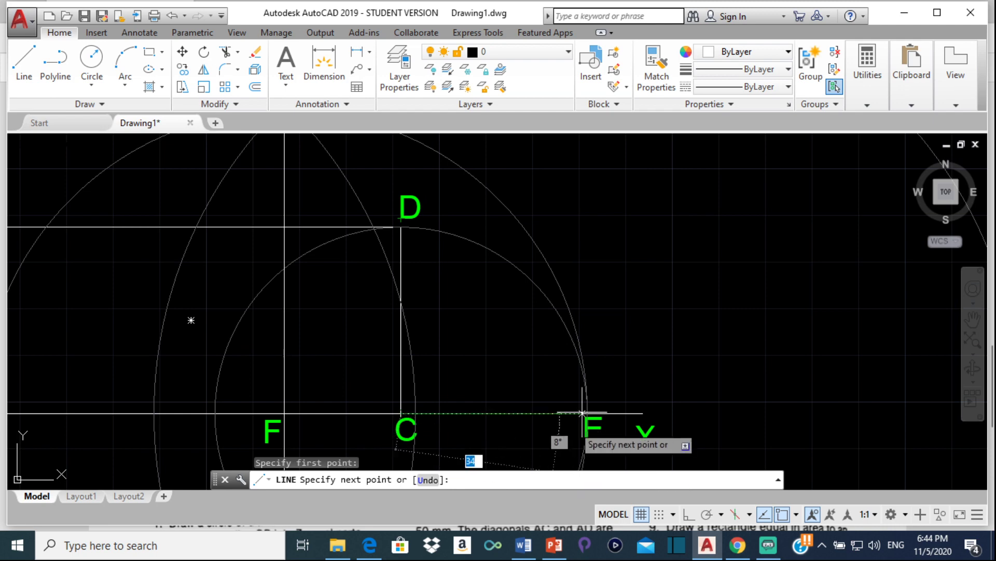
pyautogui.click(689, 514)
pyautogui.moveTo(382, 233); pyautogui.dragTo(405, 353, button='middle')
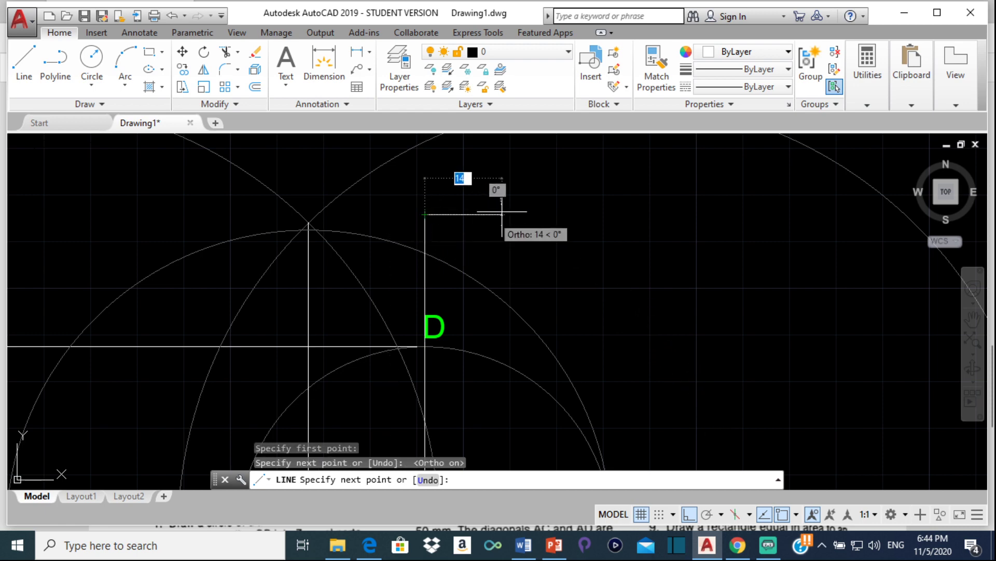
pyautogui.press('Escape')
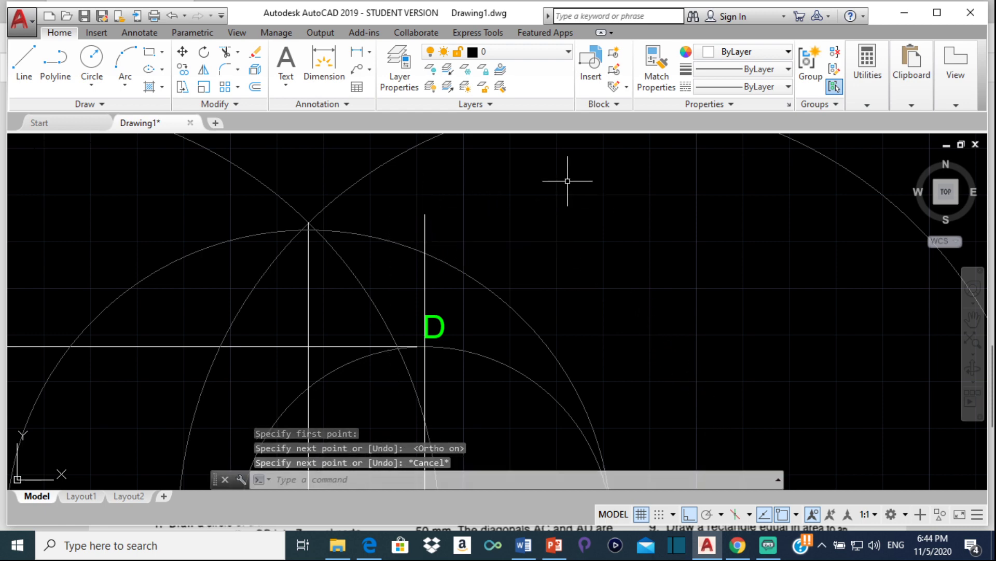
# Step: Trim the produced CD line back to where it meets the semicircle
pyautogui.write('tr')
pyautogui.press('Return')
pyautogui.press('Return')
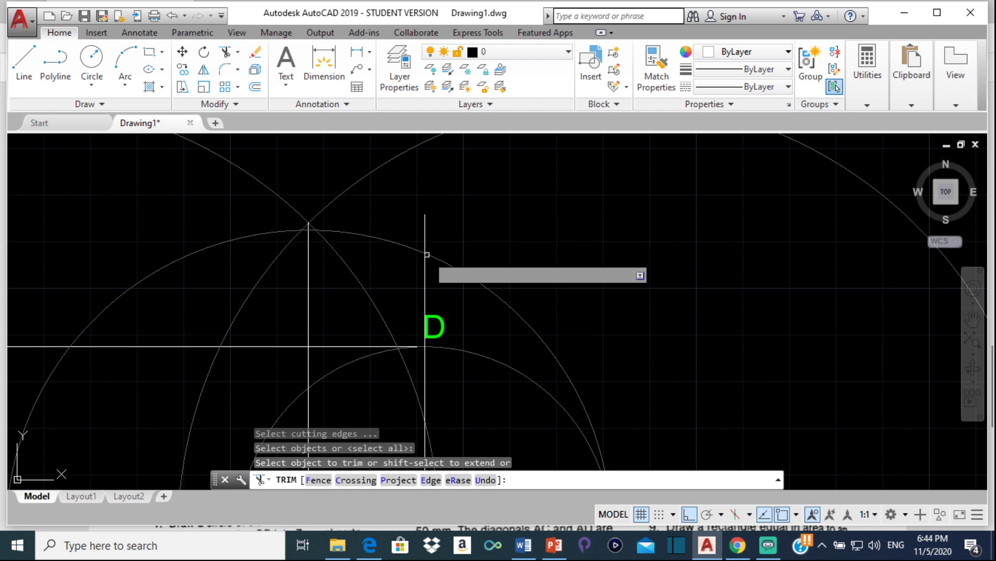
pyautogui.click(425, 222)
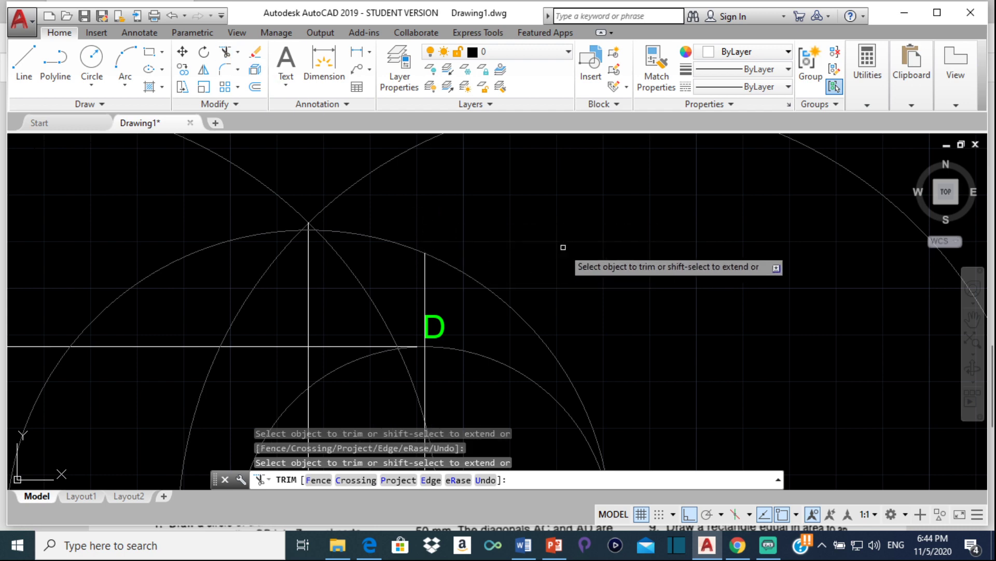
pyautogui.press('Escape')
pyautogui.scroll(-3, 559, 238)
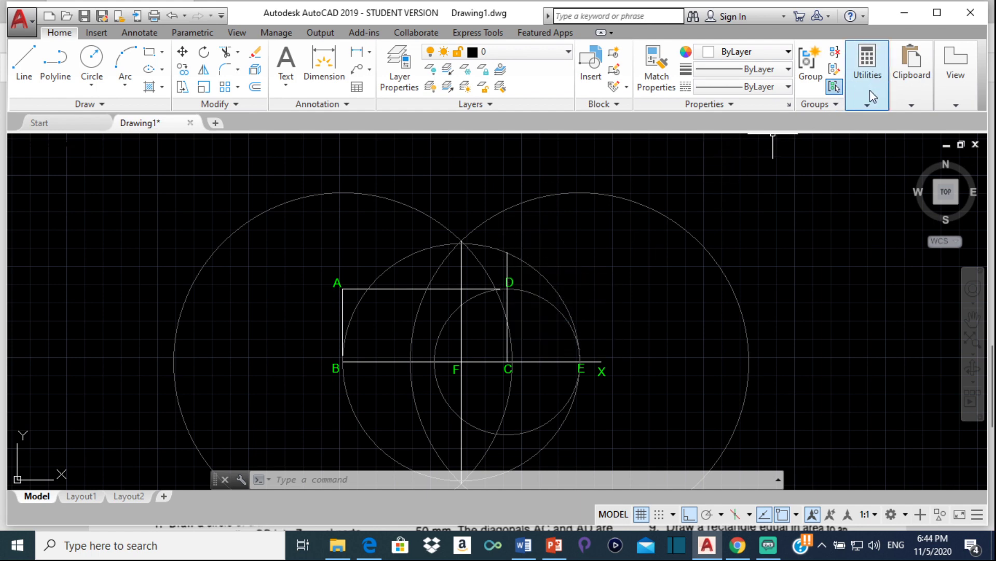
# Step: Measure the distance from point C with the Distance measuring tool
pyautogui.click(867, 72)
pyautogui.click(874, 159)
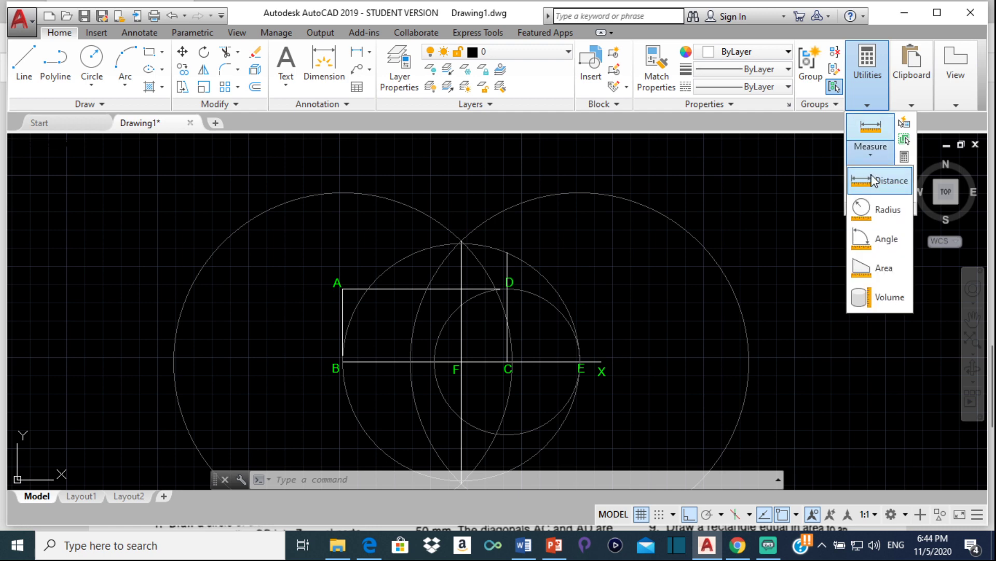
pyautogui.click(877, 179)
pyautogui.scroll(2, 517, 355)
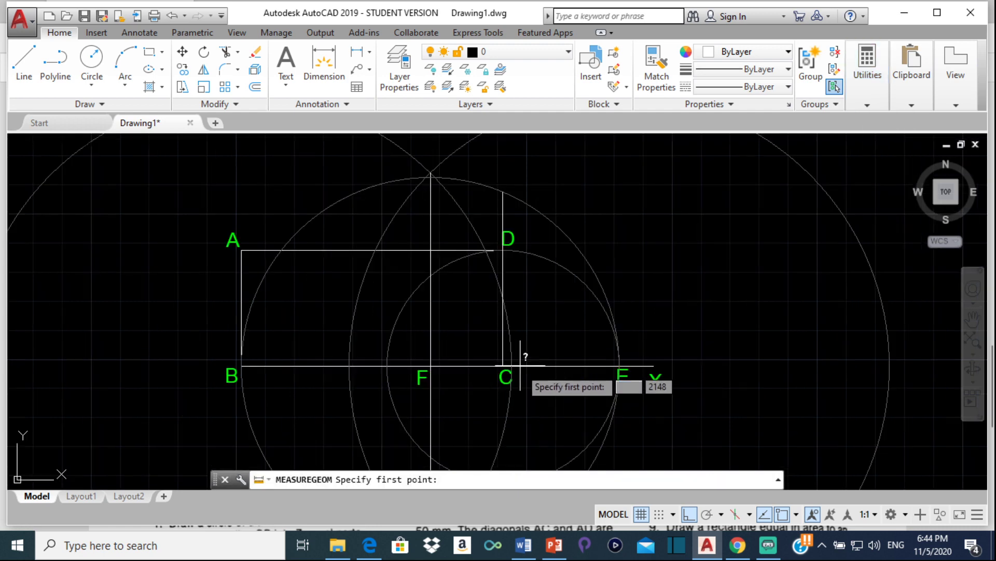
pyautogui.click(504, 367)
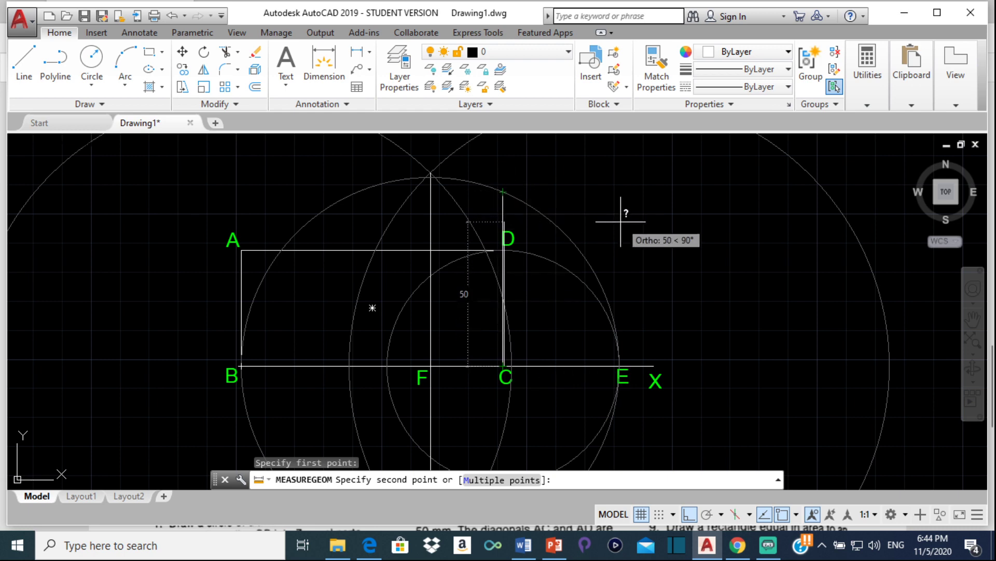
pyautogui.press('Escape')
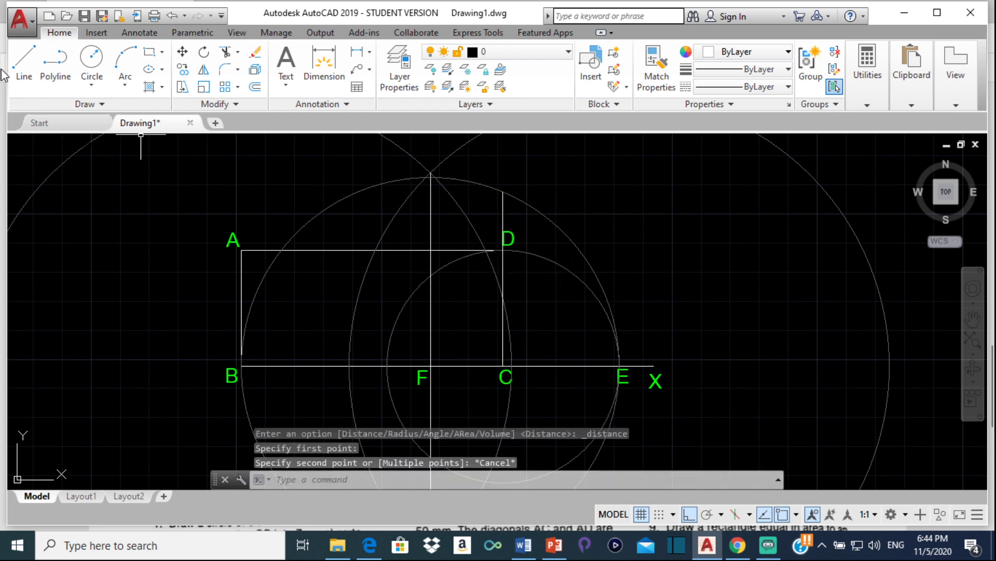
# Step: Draw the 60 mm top edge leftward from the top of CD, then the left side down to BX
pyautogui.click(23, 66)
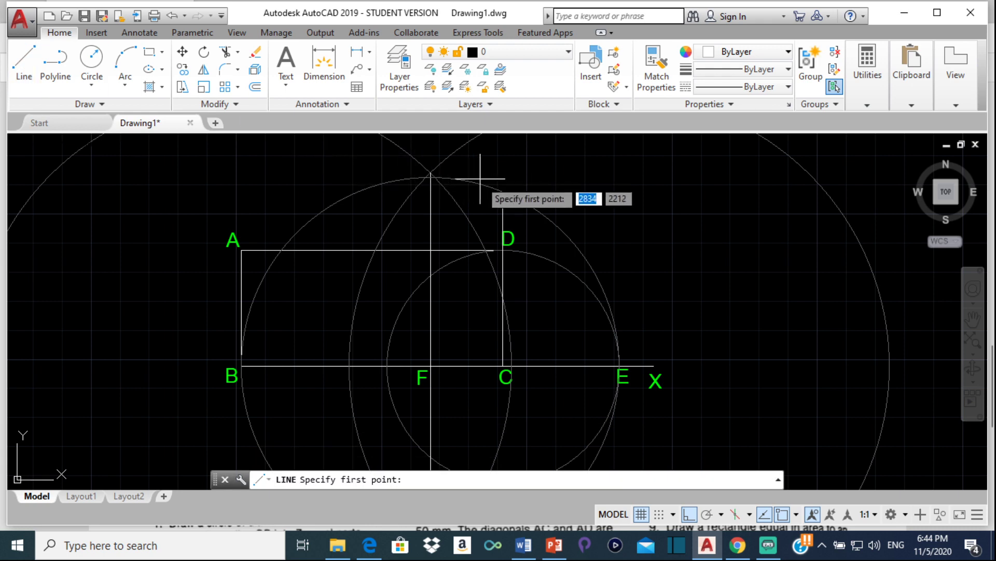
pyautogui.click(503, 192)
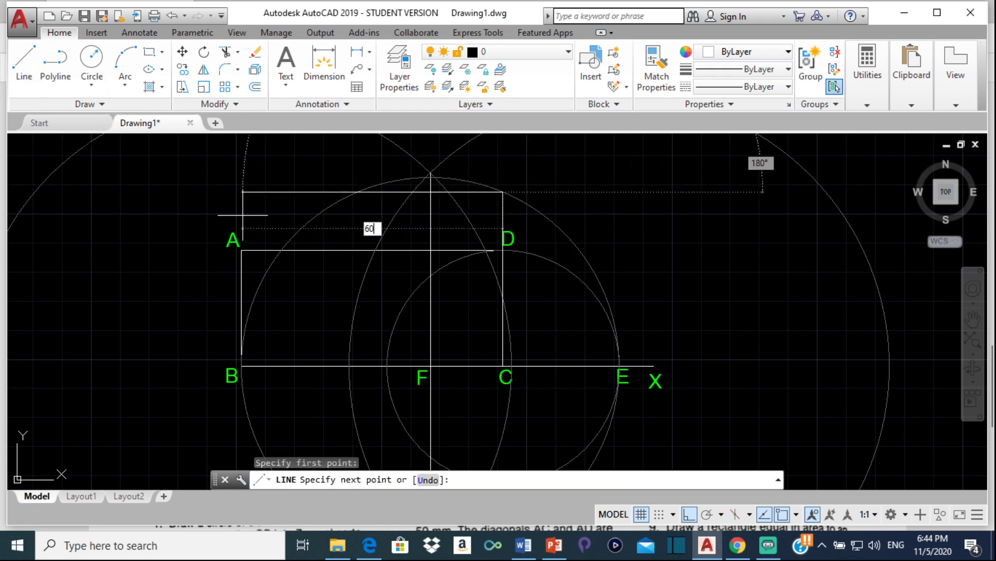
pyautogui.press('Return')
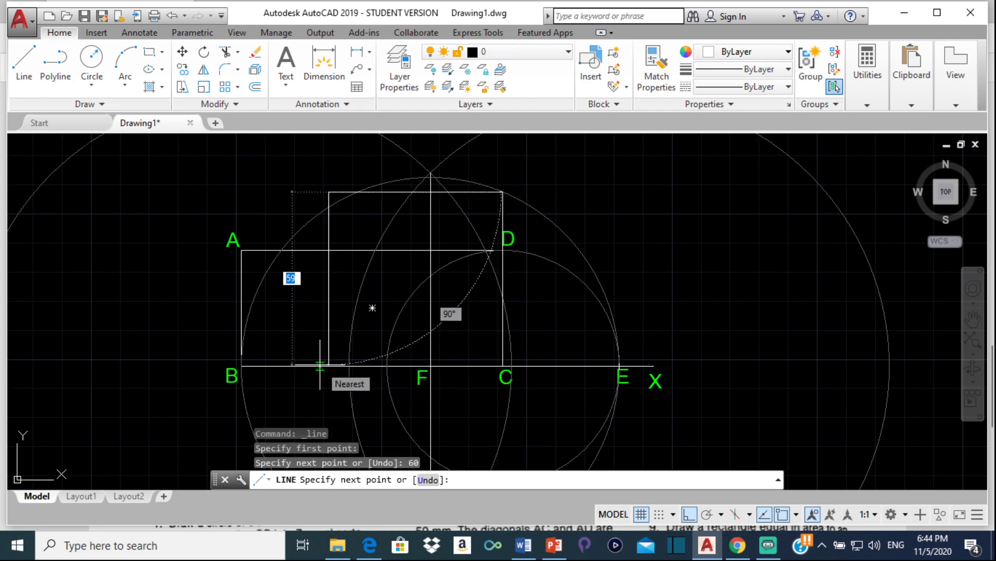
pyautogui.scroll(4, 320, 365)
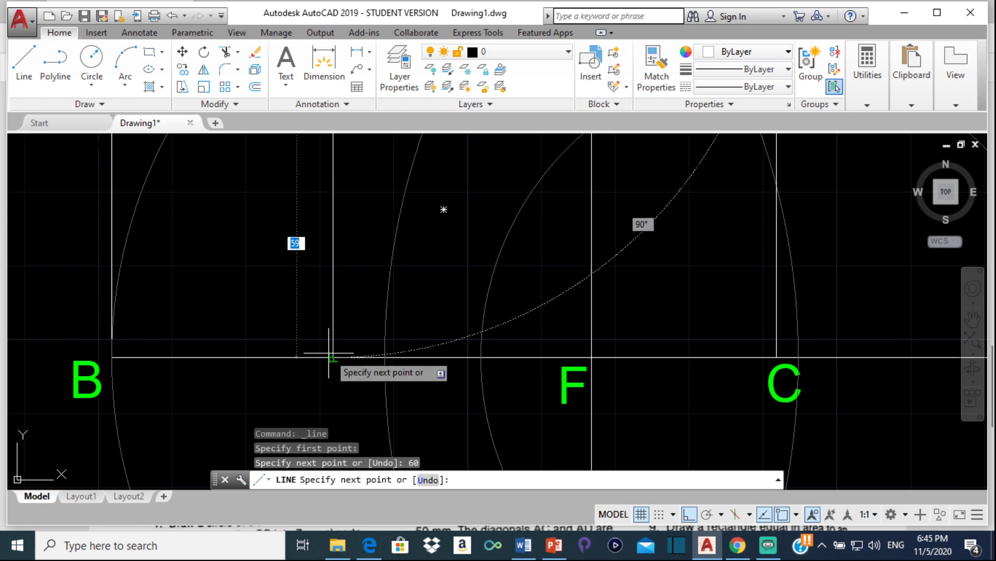
pyautogui.click(332, 135)
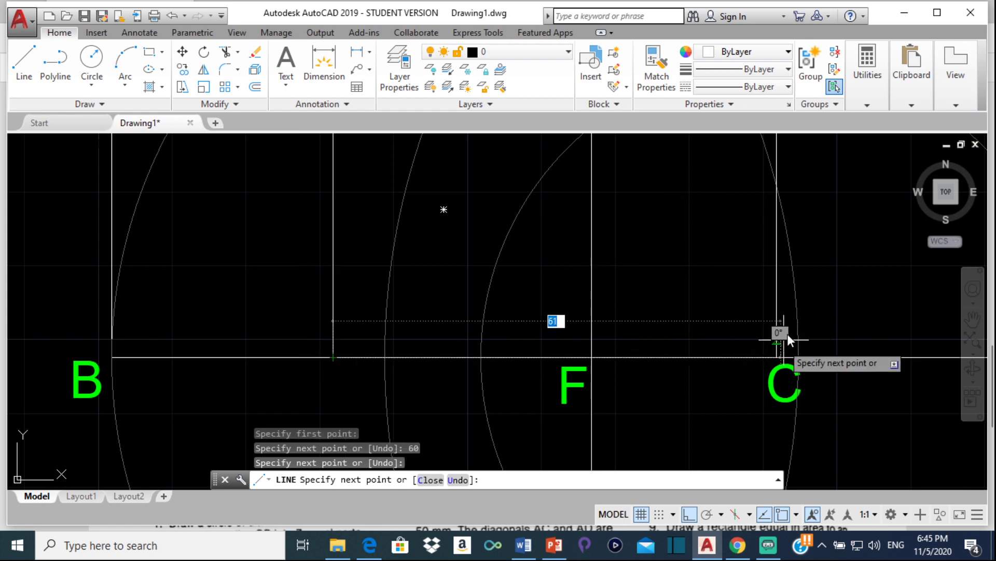
pyautogui.press('Escape')
pyautogui.scroll(-5, 716, 248)
pyautogui.scroll(3, 541, 299)
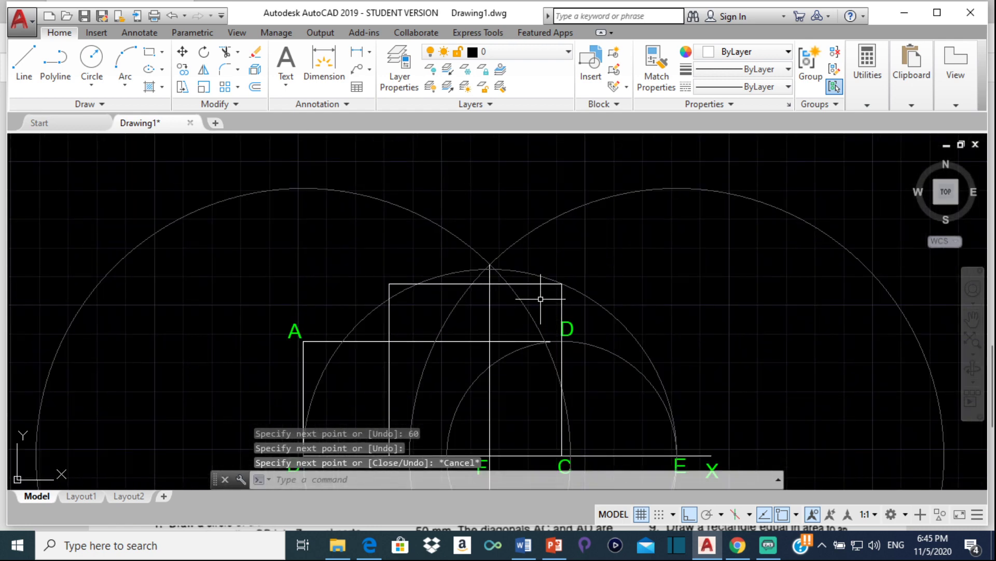
pyautogui.moveTo(534, 363); pyautogui.dragTo(621, 303, button='middle')
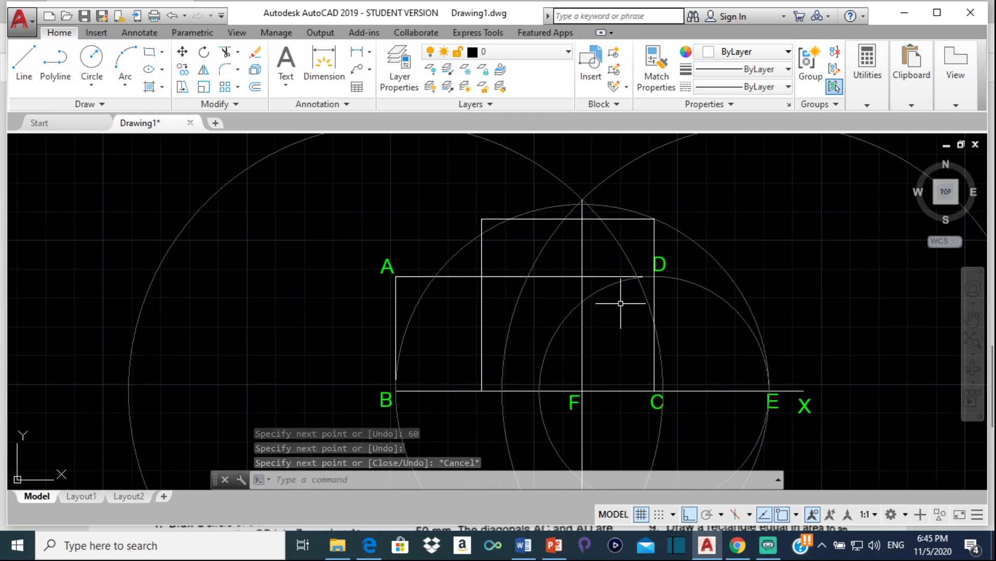
# Step: Fill the square's internal regions with a solid white hatch
pyautogui.click(148, 90)
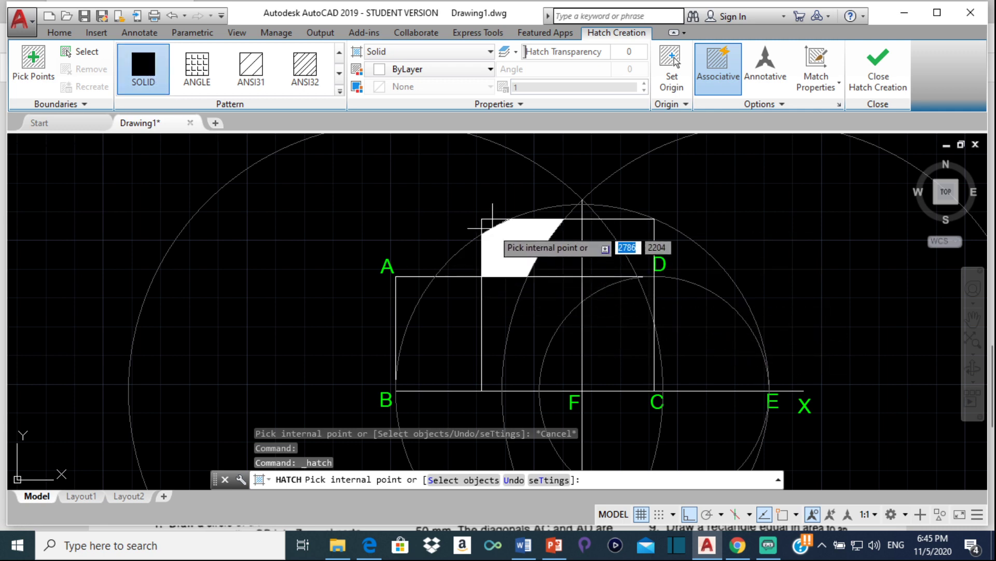
pyautogui.click(487, 227)
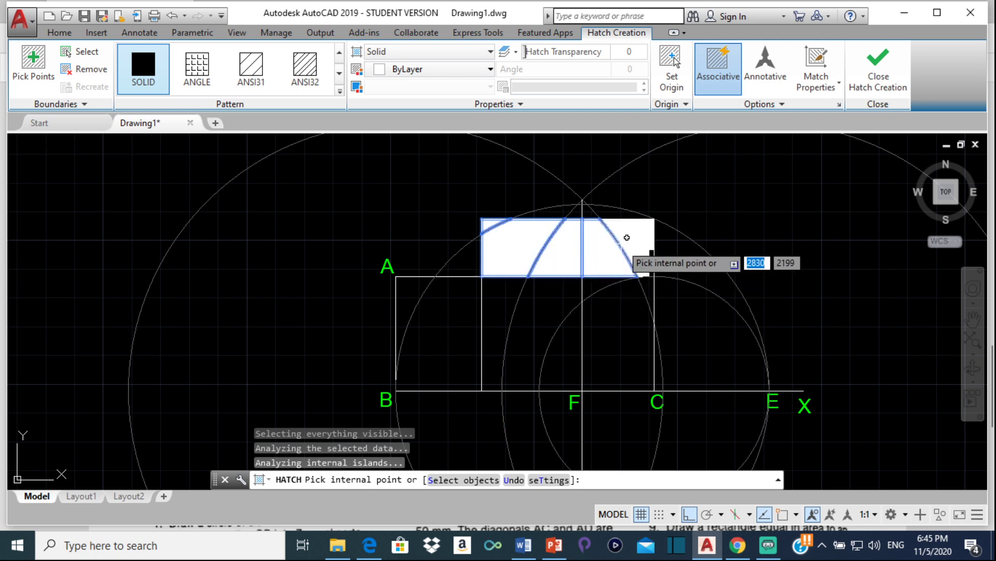
pyautogui.click(630, 231)
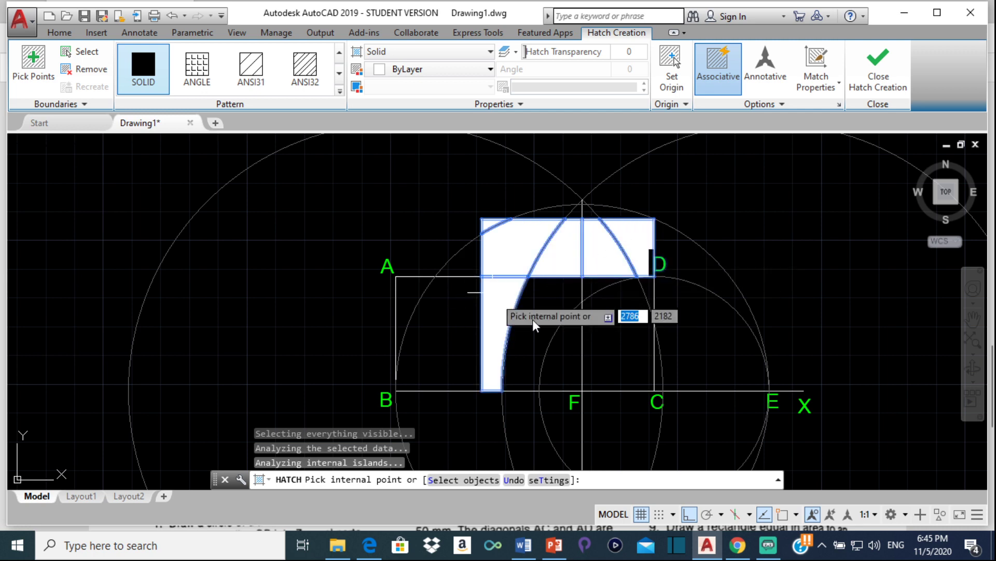
pyautogui.click(546, 315)
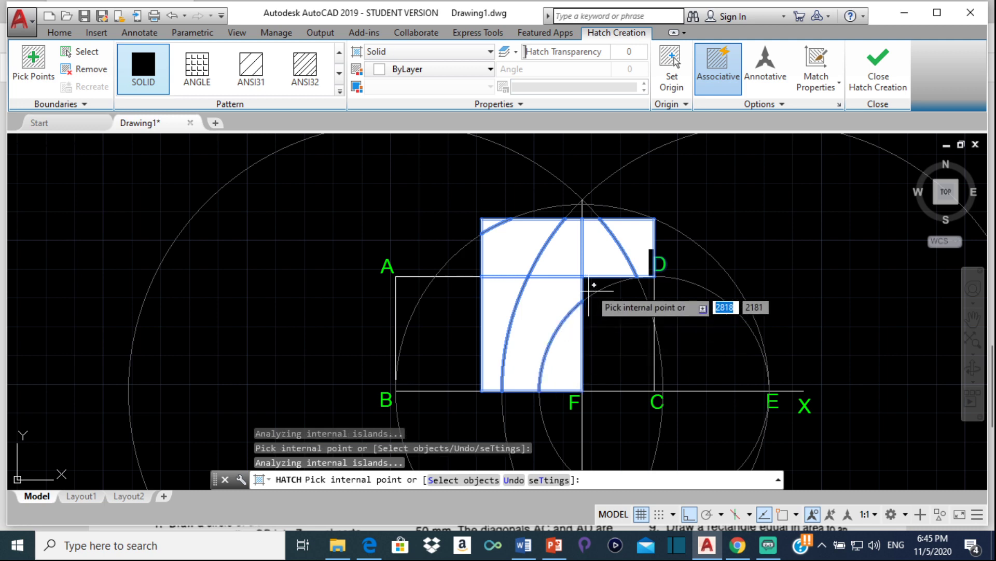
pyautogui.click(613, 332)
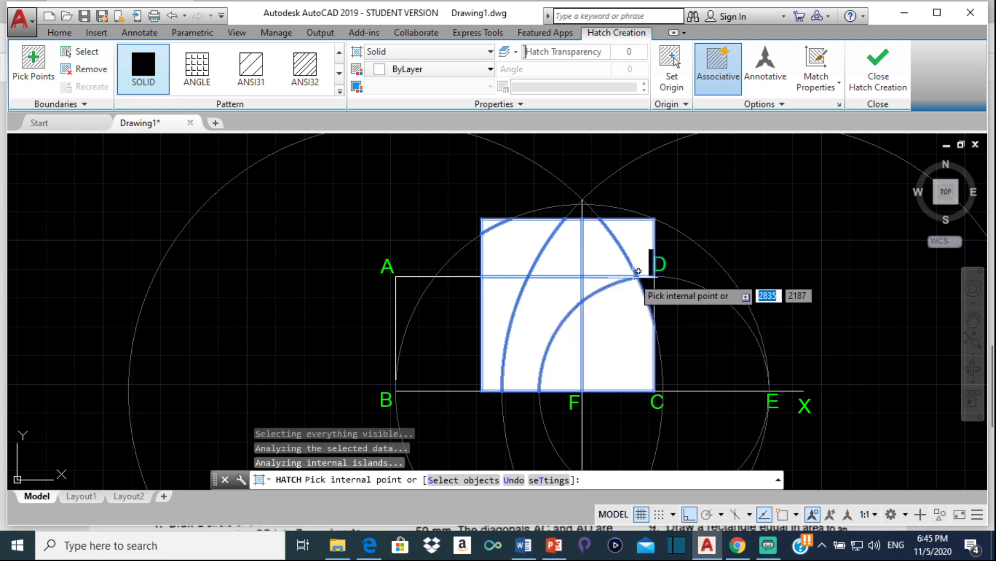
pyautogui.click(647, 289)
pyautogui.scroll(5, 642, 276)
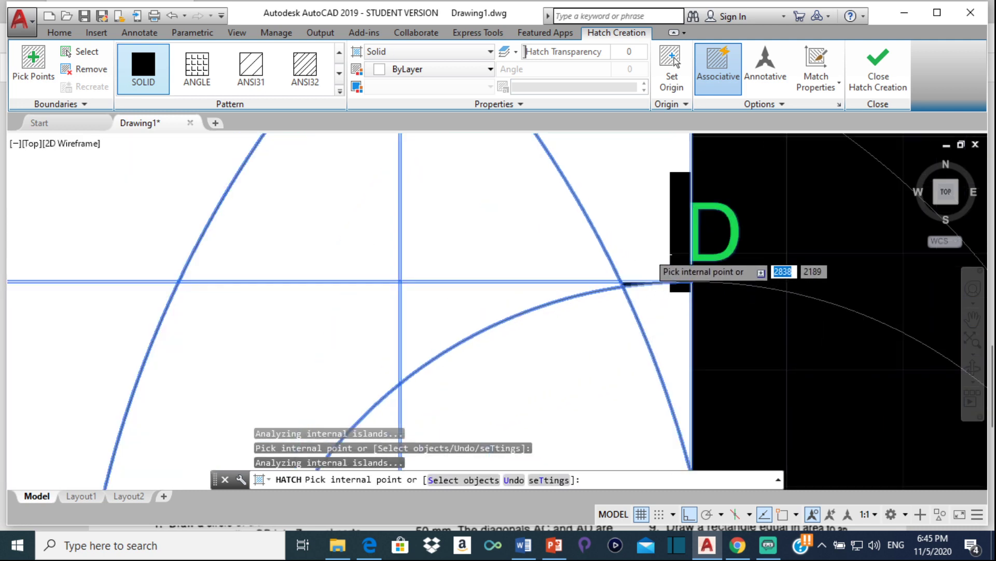
pyautogui.click(623, 282)
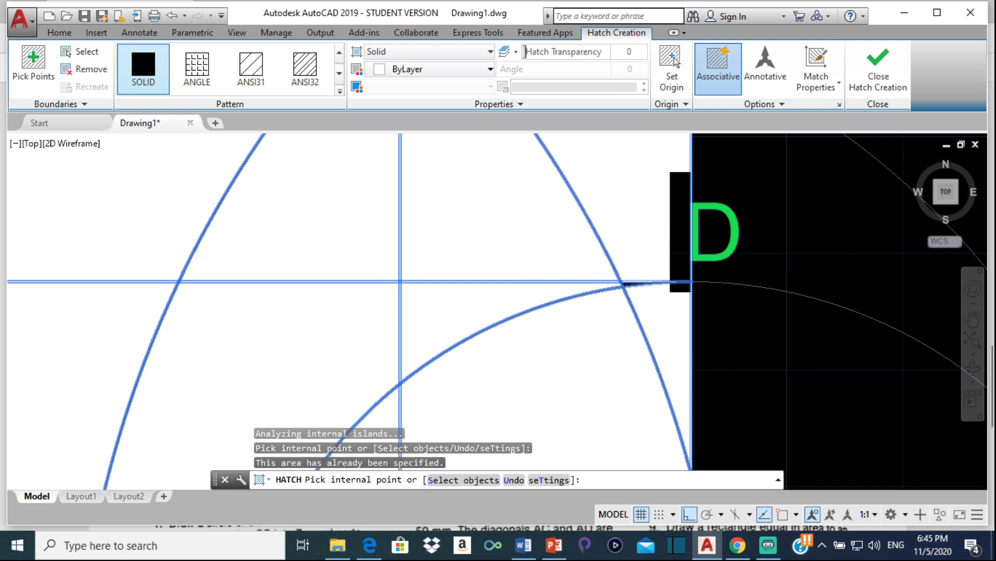
pyautogui.press('Escape')
# Step: Move label D to the right, clear of the square
pyautogui.scroll(5, 623, 244)
pyautogui.click(708, 215)
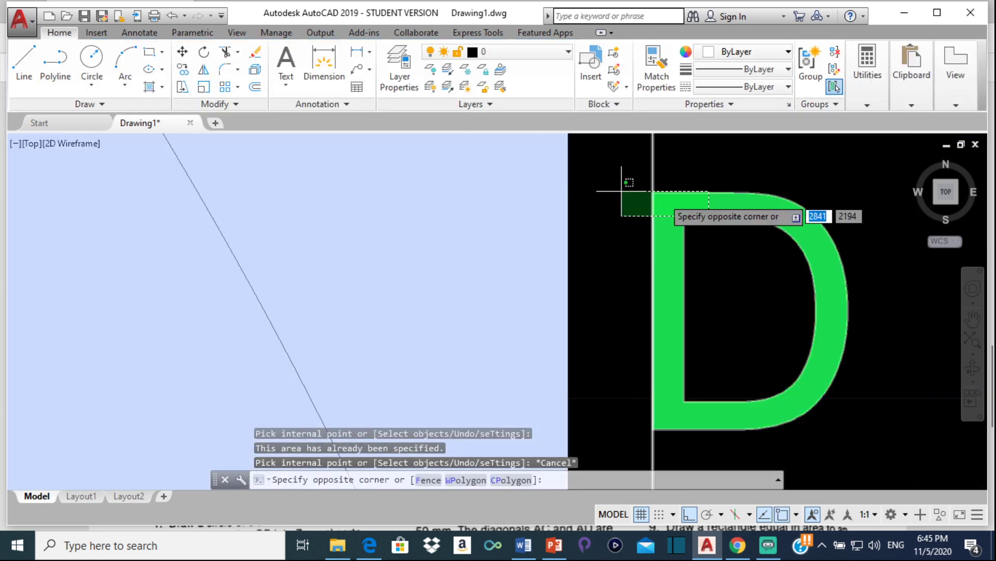
pyautogui.press('Escape')
pyautogui.click(705, 208)
pyautogui.click(706, 207)
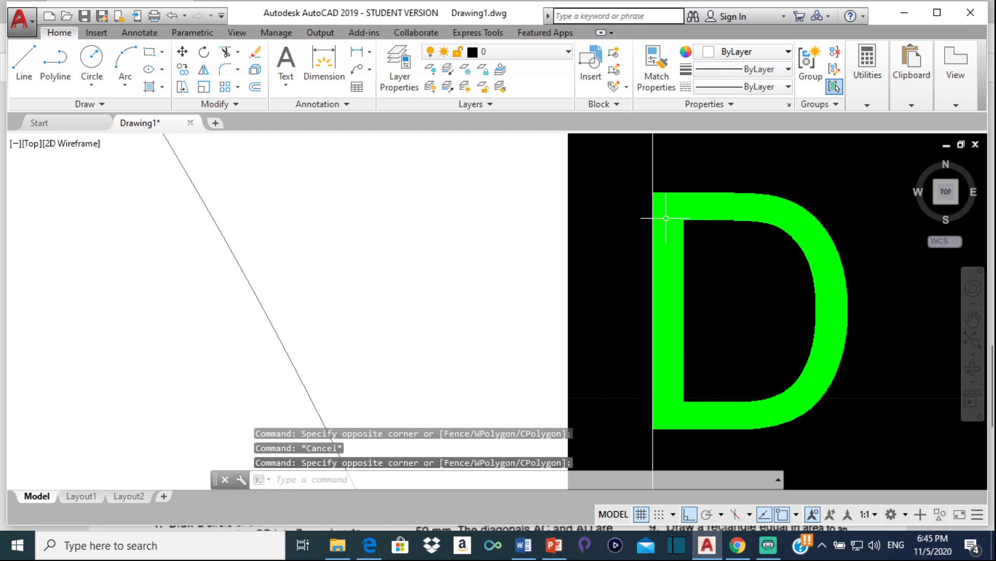
pyautogui.scroll(-6, 711, 206)
pyautogui.click(708, 219)
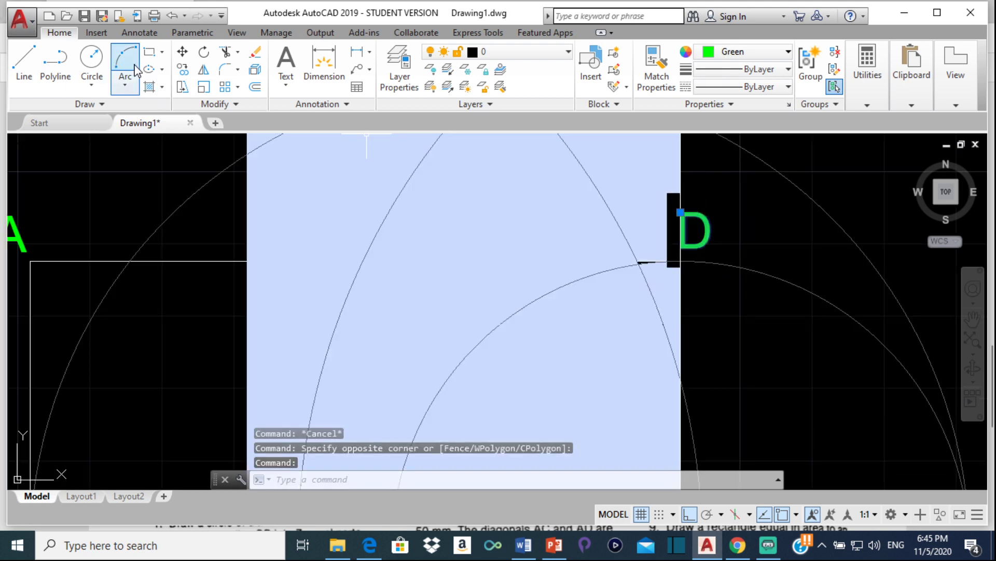
pyautogui.click(182, 57)
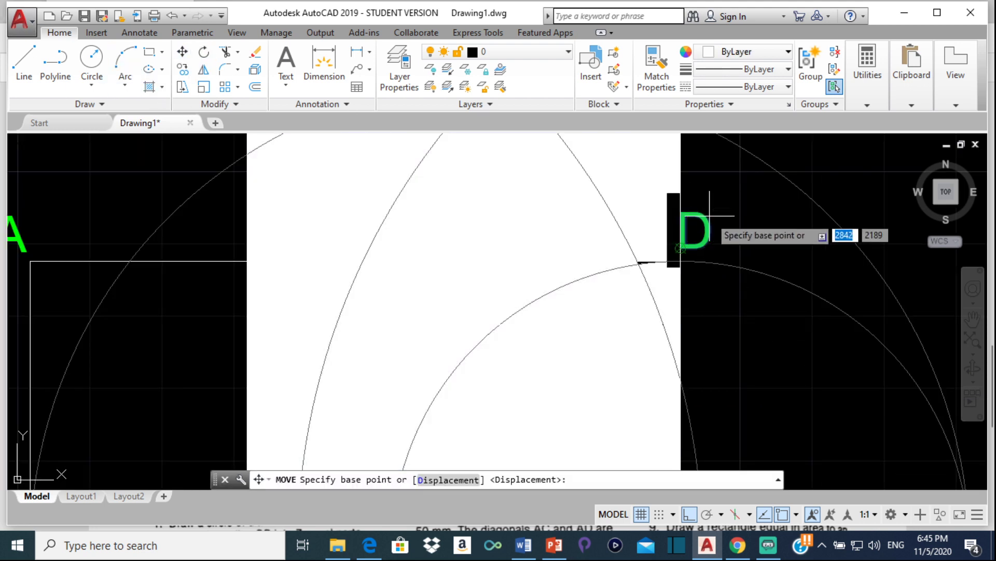
pyautogui.click(715, 233)
pyautogui.click(811, 231)
pyautogui.press('Escape')
pyautogui.press('Escape')
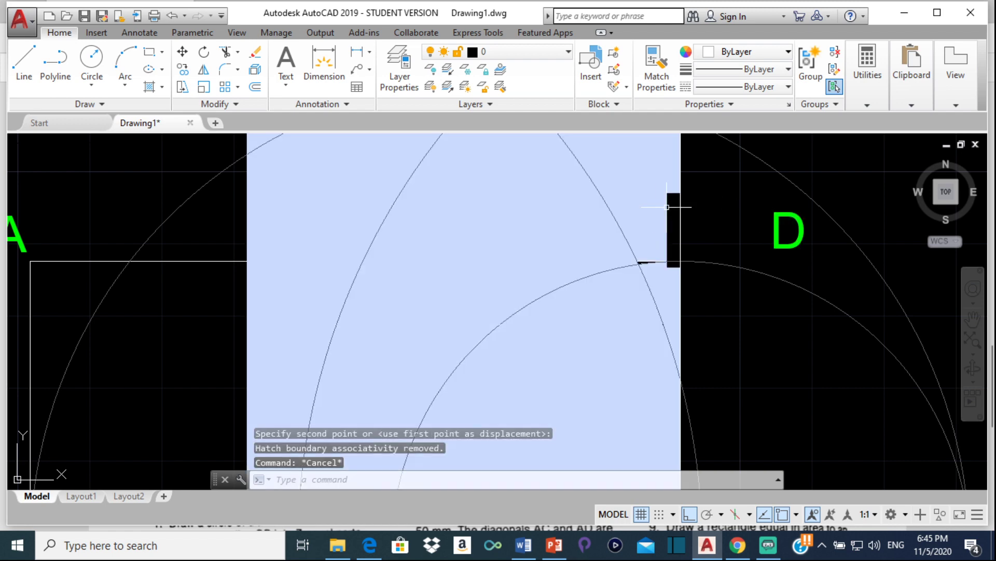
# Step: Hatch the remaining gap between the arc and the square's right edge
pyautogui.scroll(-7, 662, 272)
pyautogui.scroll(5, 663, 273)
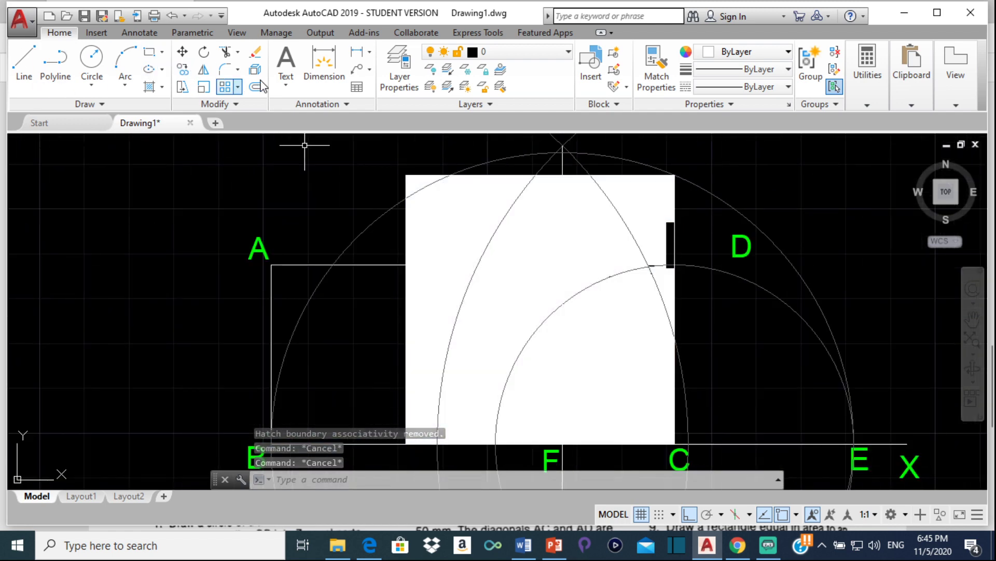
pyautogui.click(152, 88)
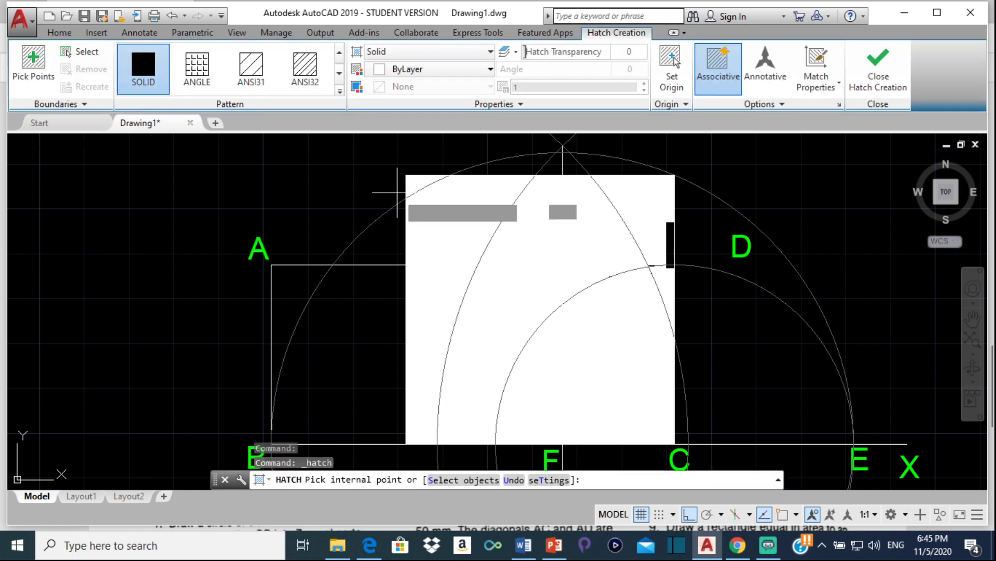
pyautogui.click(655, 239)
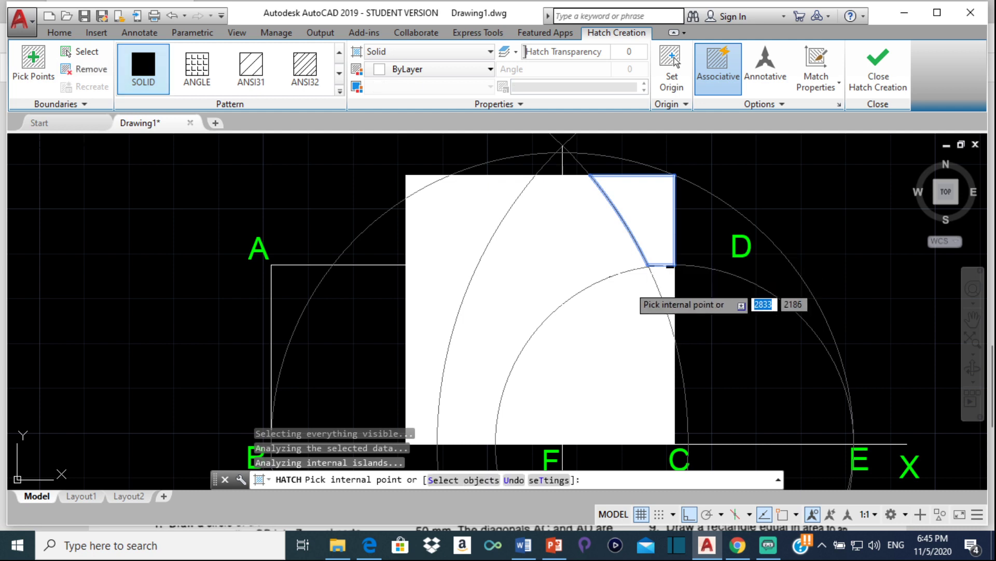
pyautogui.scroll(5, 654, 266)
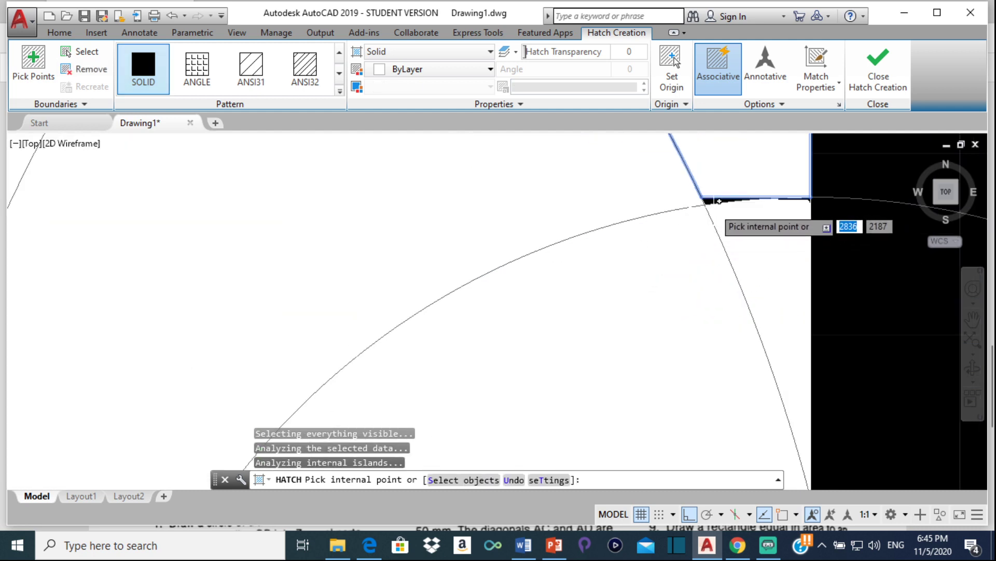
pyautogui.scroll(2, 717, 203)
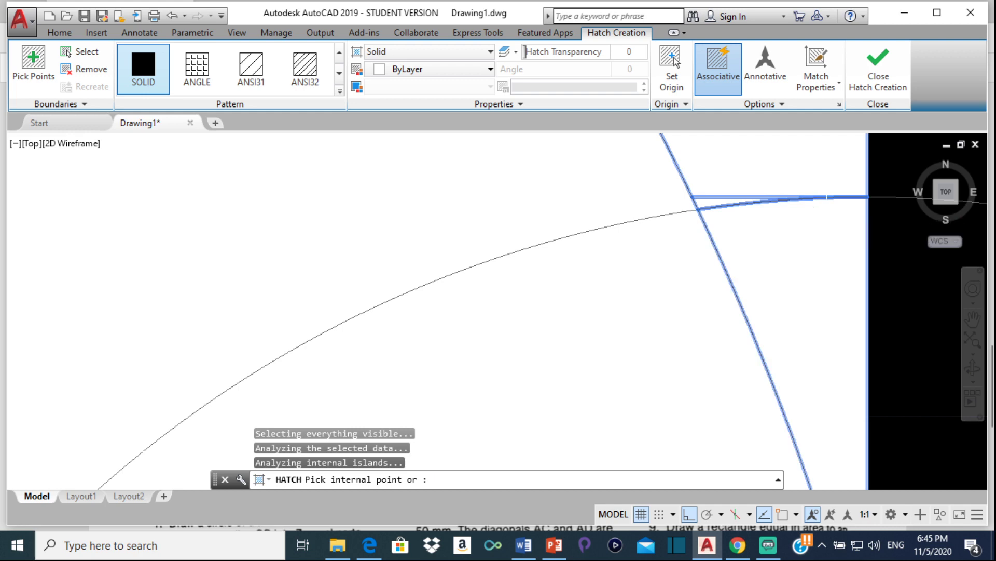
pyautogui.click(594, 272)
pyautogui.press('Escape')
pyautogui.scroll(-7, 595, 273)
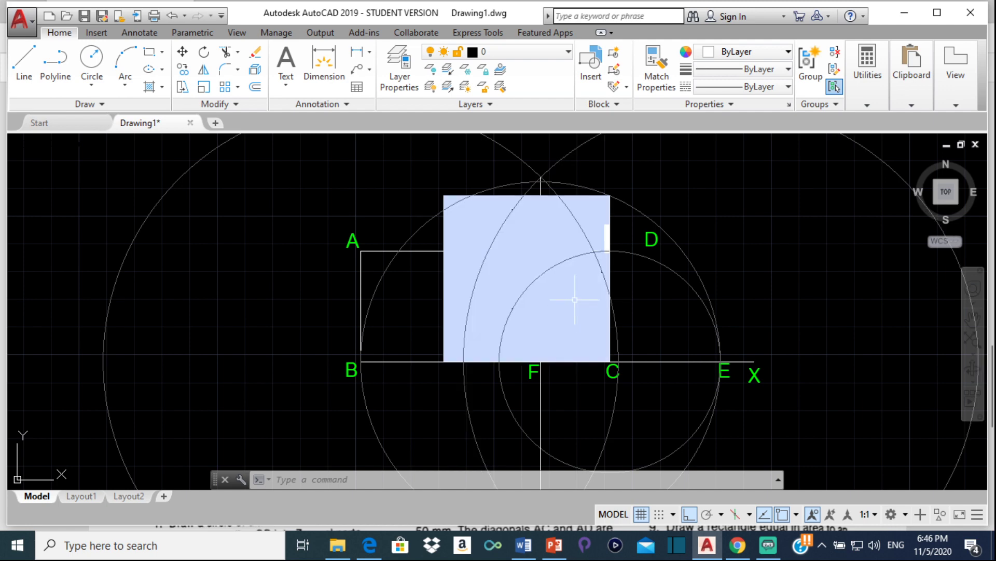
pyautogui.scroll(-5, 573, 268)
pyautogui.scroll(4, 573, 208)
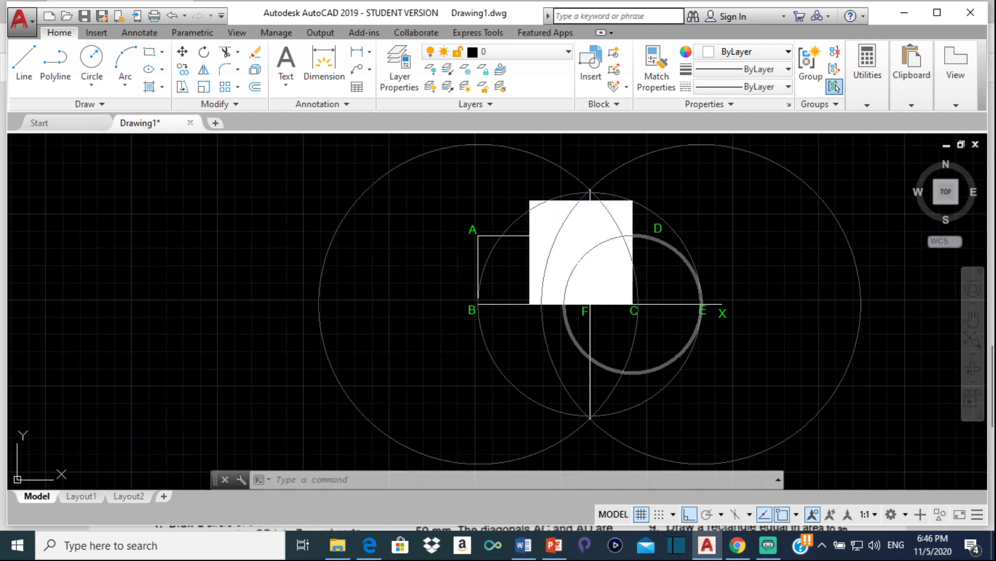
pyautogui.scroll(2, 571, 213)
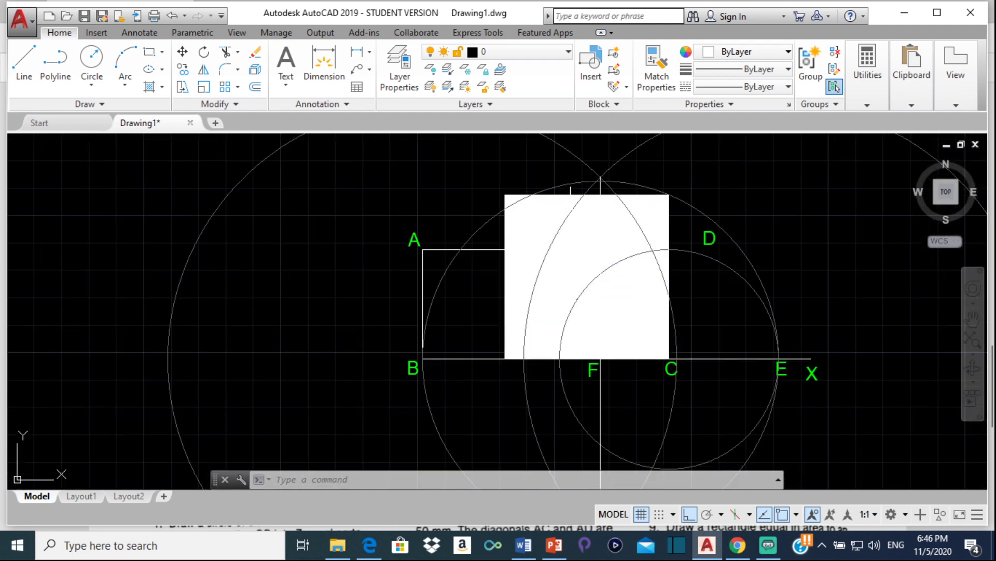
pyautogui.moveTo(584, 192); pyautogui.dragTo(577, 237, button='middle')
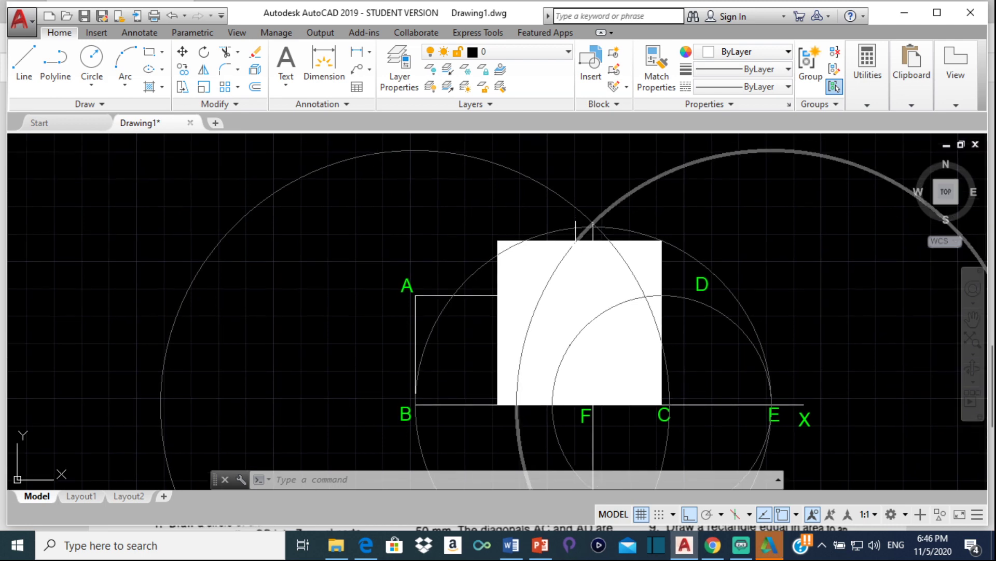